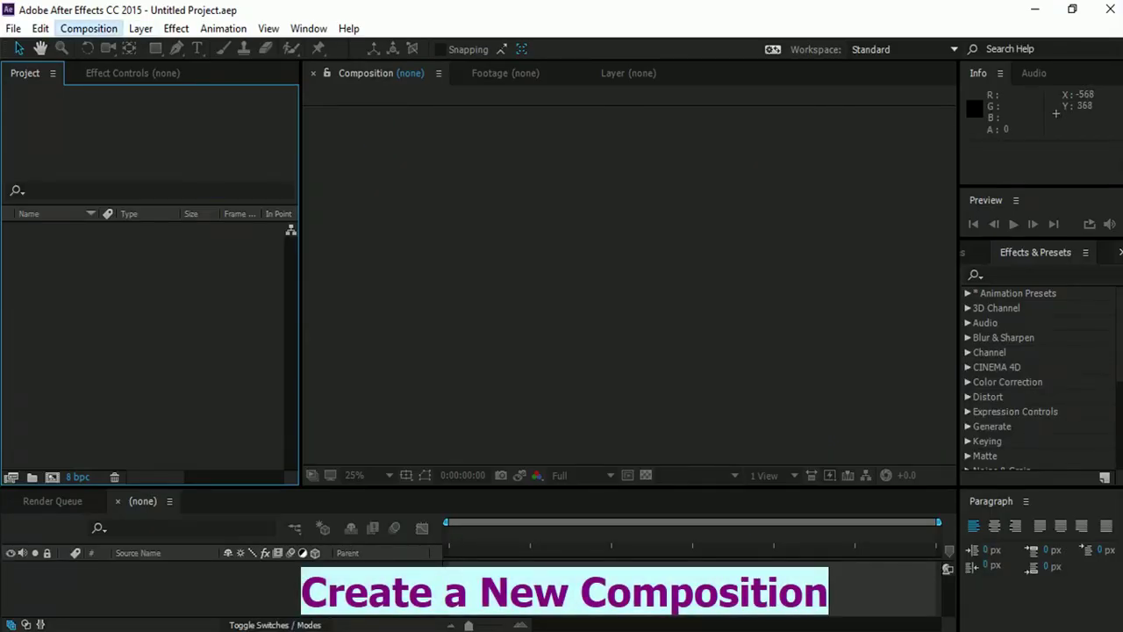
Create Comp 1 at 1920×1080, 24 fps and 0:00:35:01 using the HDTV 1080 24 preset.
left_click(94, 28)
left_click(116, 46)
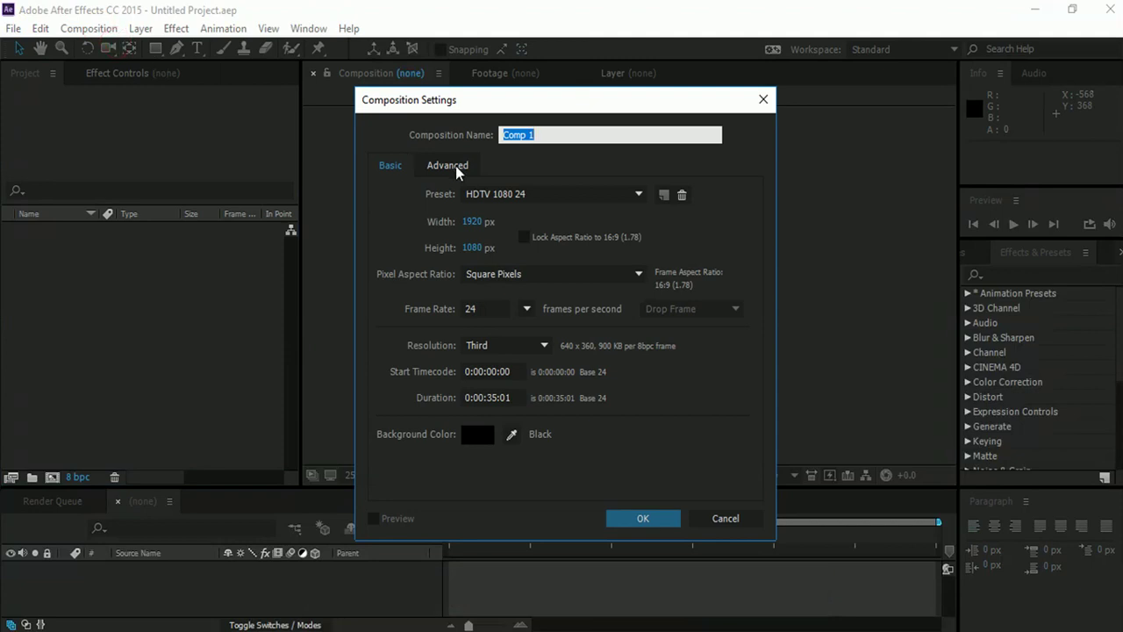
left_click(630, 519)
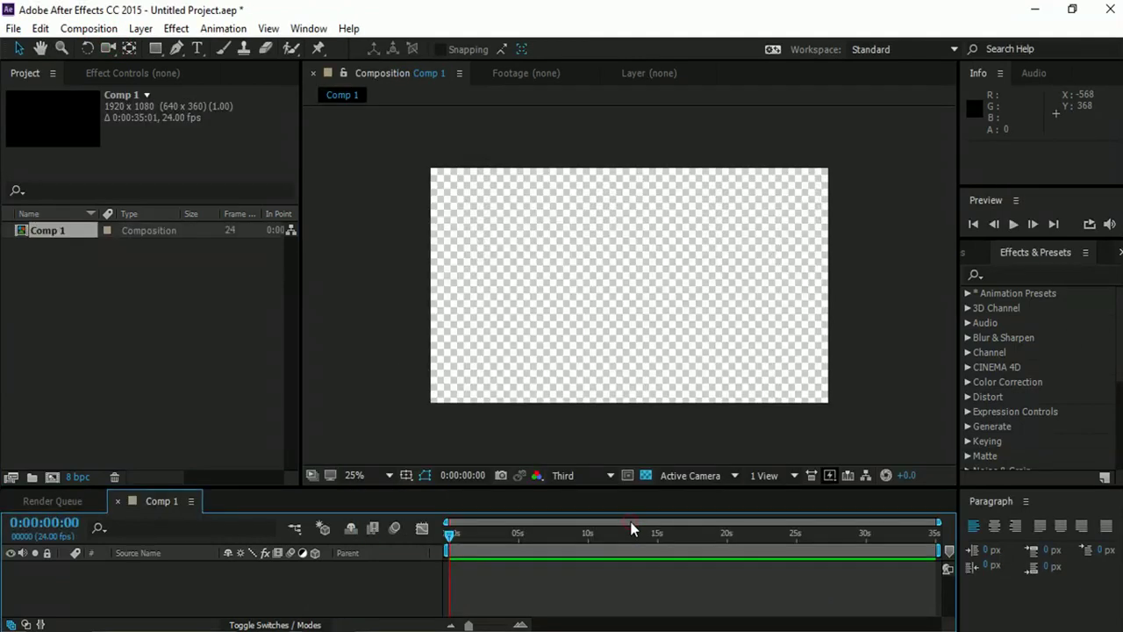
left_click(14, 29)
Import the lake photo vpjmtL.jpg into the project.
mouse_move(79, 247)
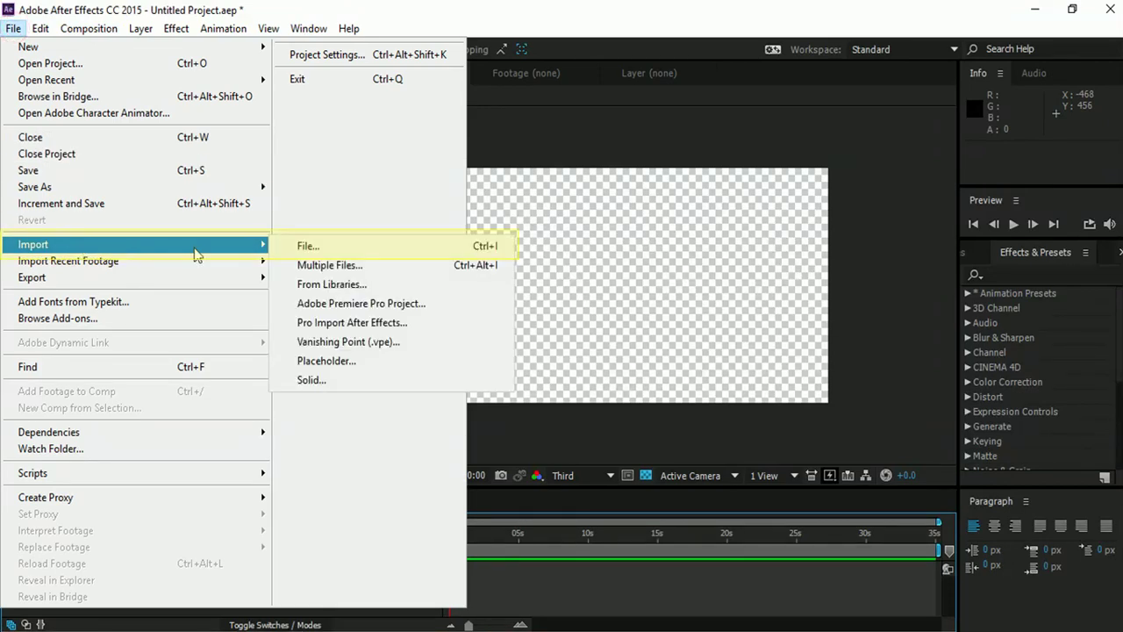
left_click(307, 247)
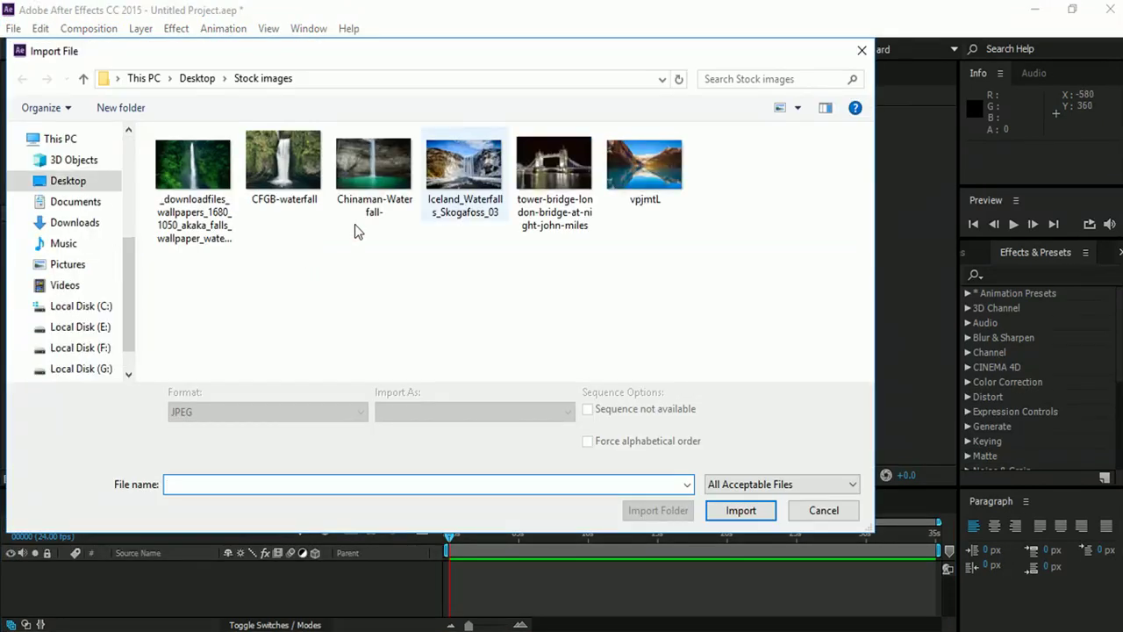
left_click(630, 180)
left_click(741, 509)
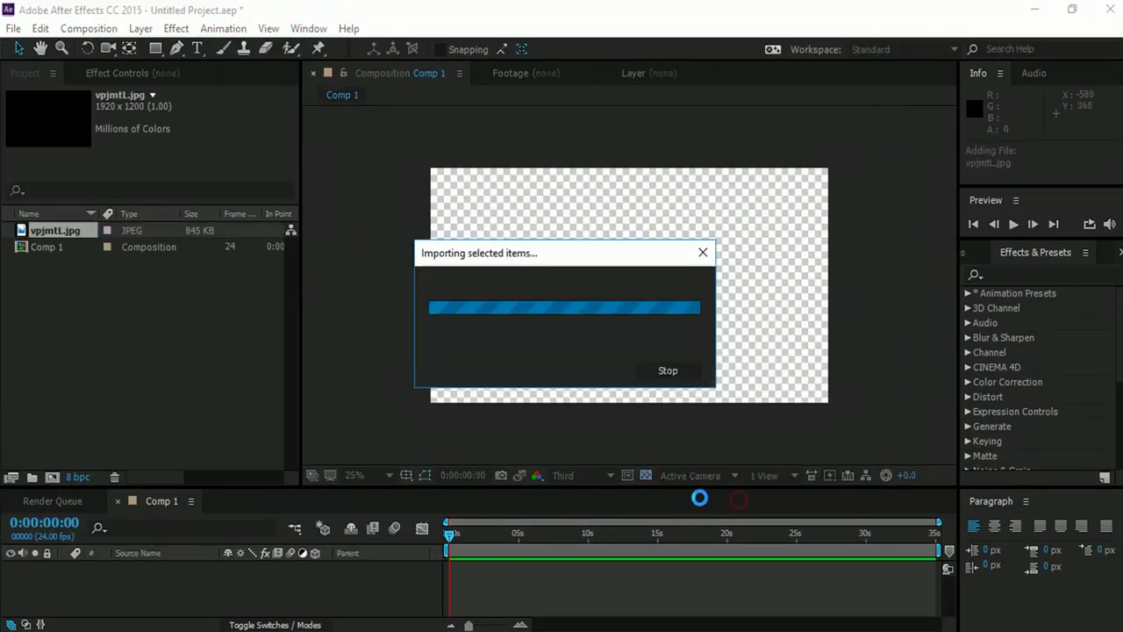
Place the photo in Comp 1, widen it to 104%, duplicate it and lock the lower copy.
left_click_drag(48, 236, 628, 285)
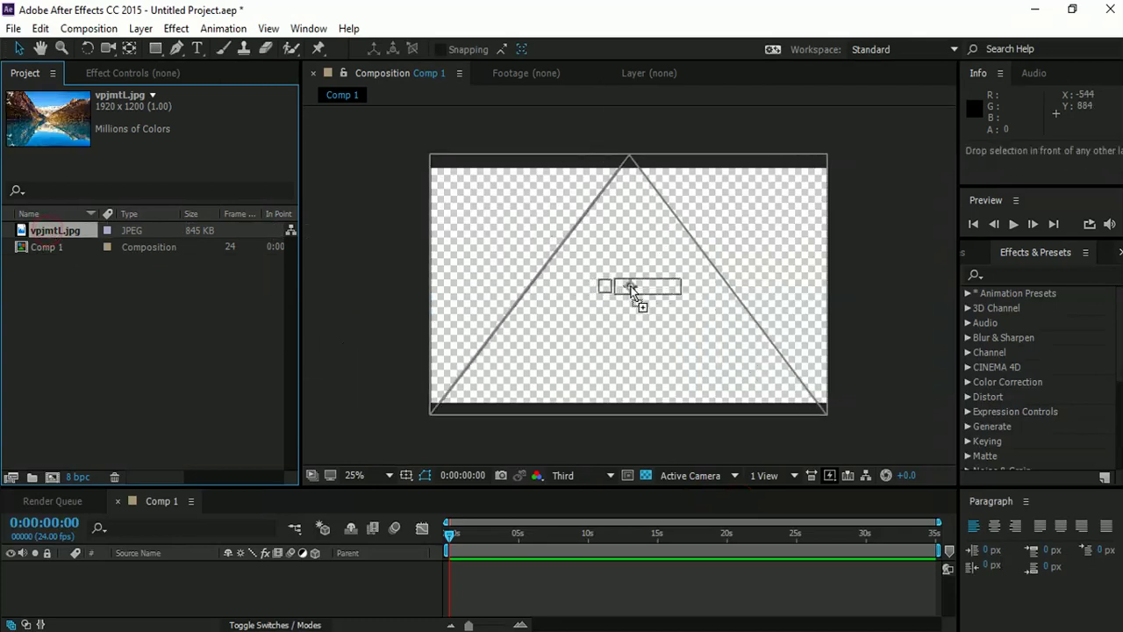
left_click_drag(829, 287, 836, 285)
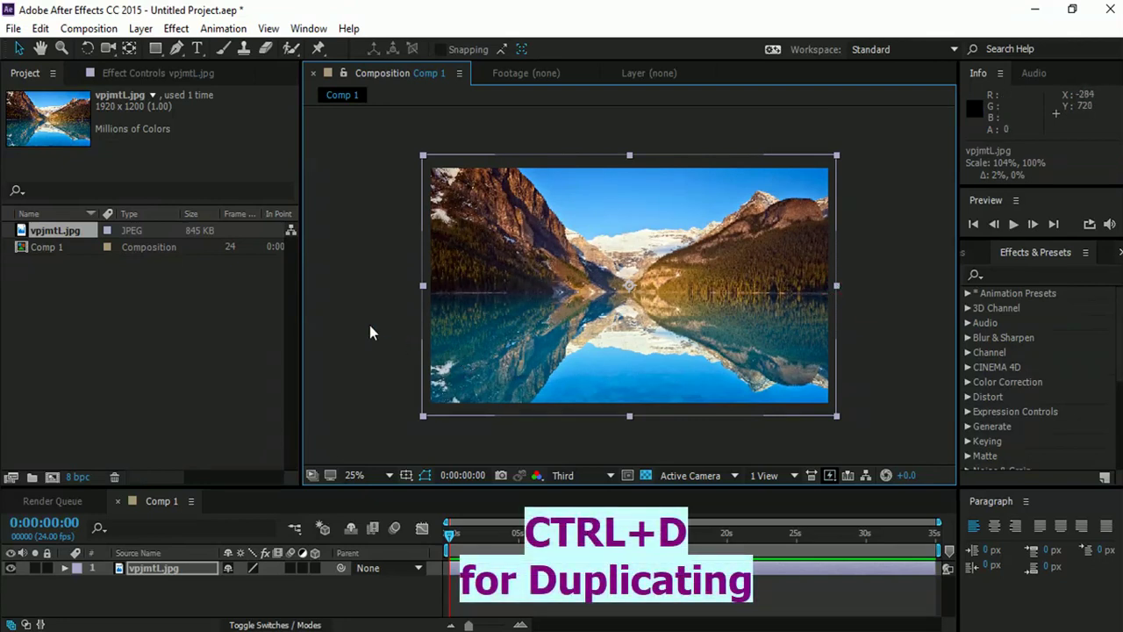
key("ctrl+d")
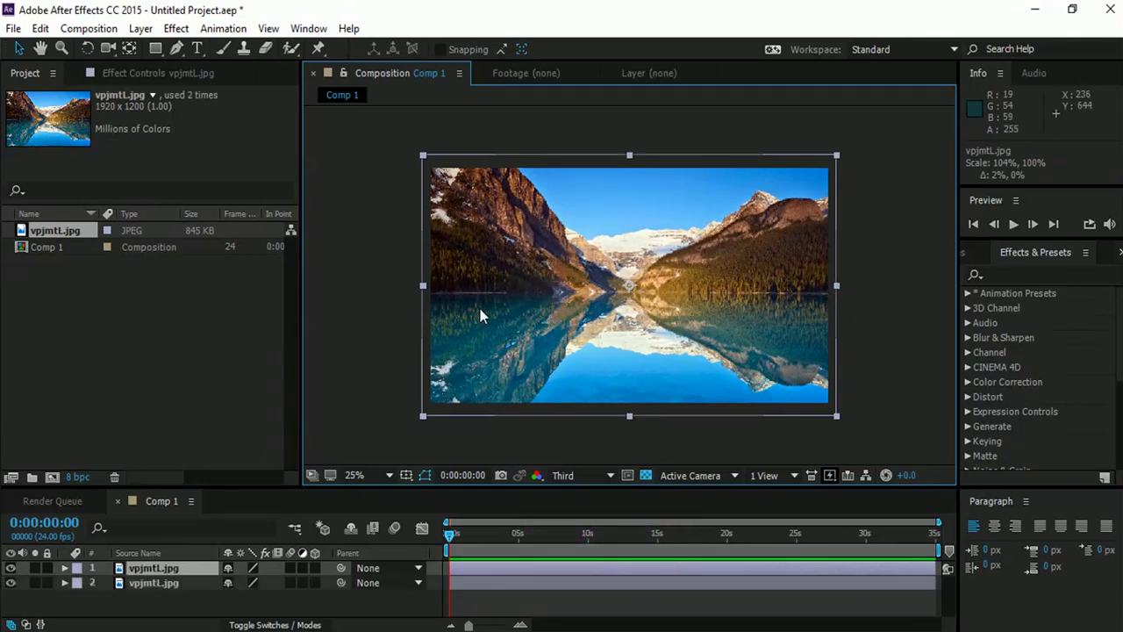
left_click(48, 583)
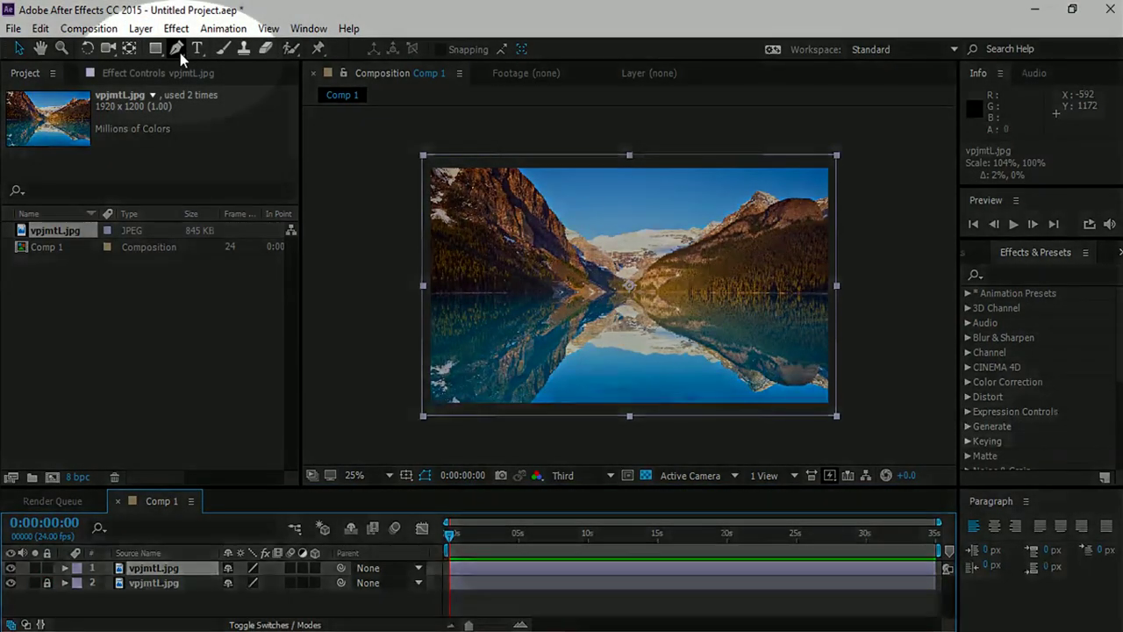
left_click(179, 50)
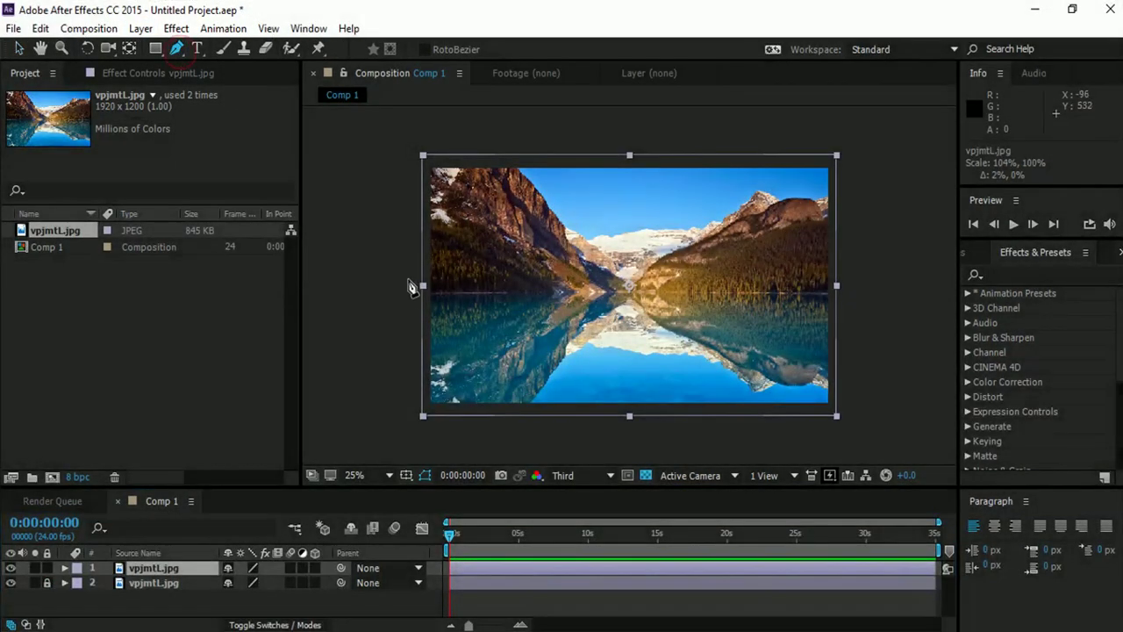
Draw a closed four-point mask around the lower reflection half of the top photo layer.
left_click(416, 294)
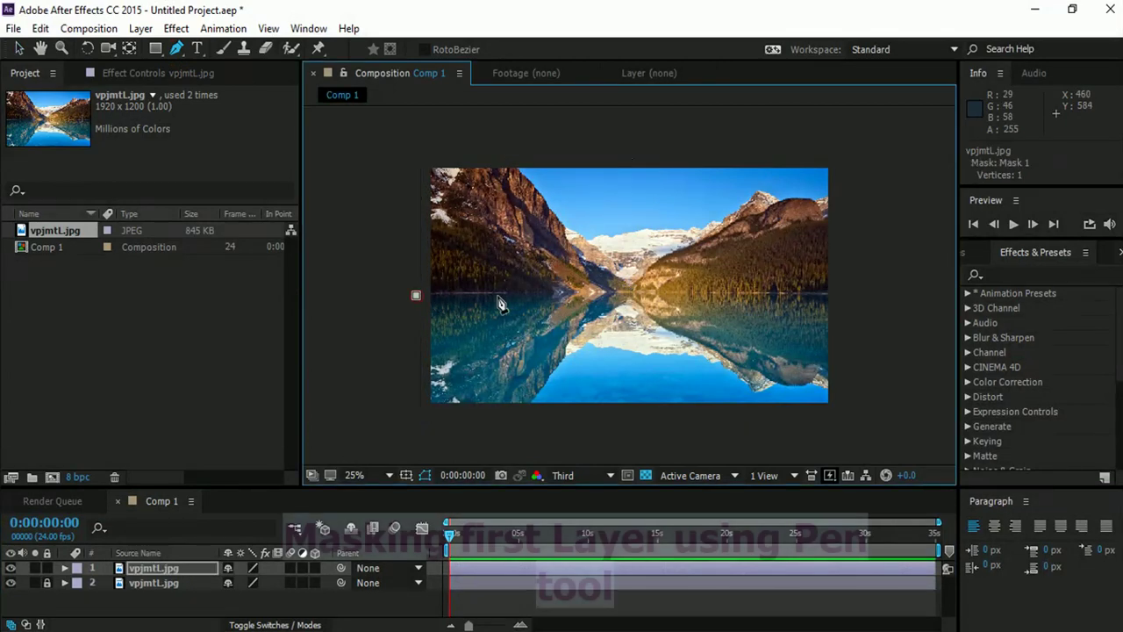
left_click(833, 295)
left_click(830, 406)
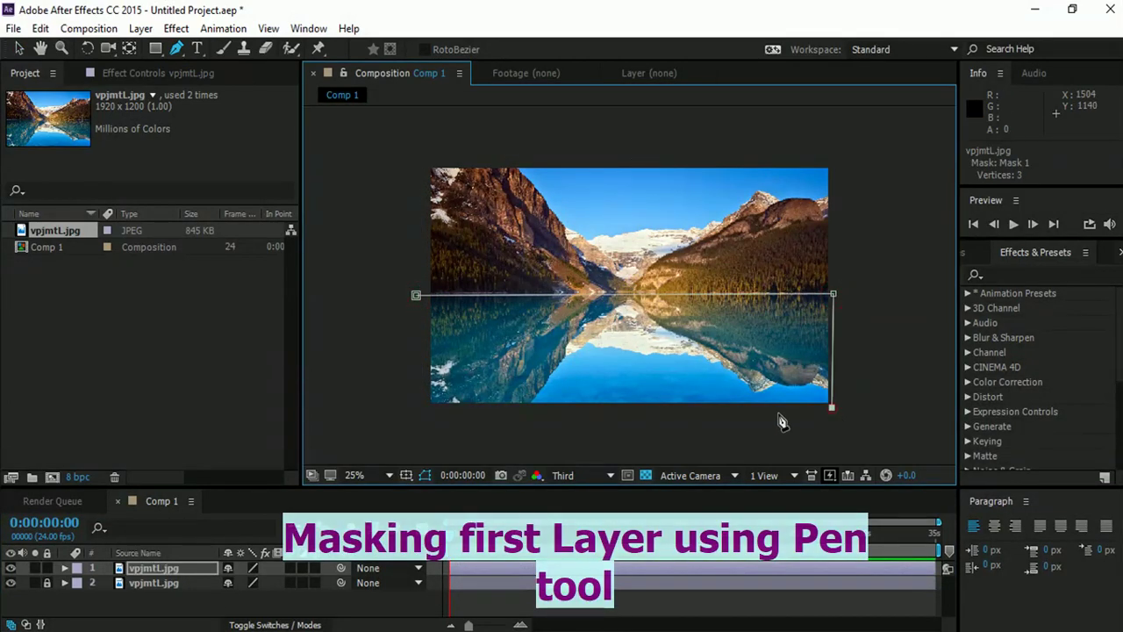
left_click(413, 409)
left_click(416, 294)
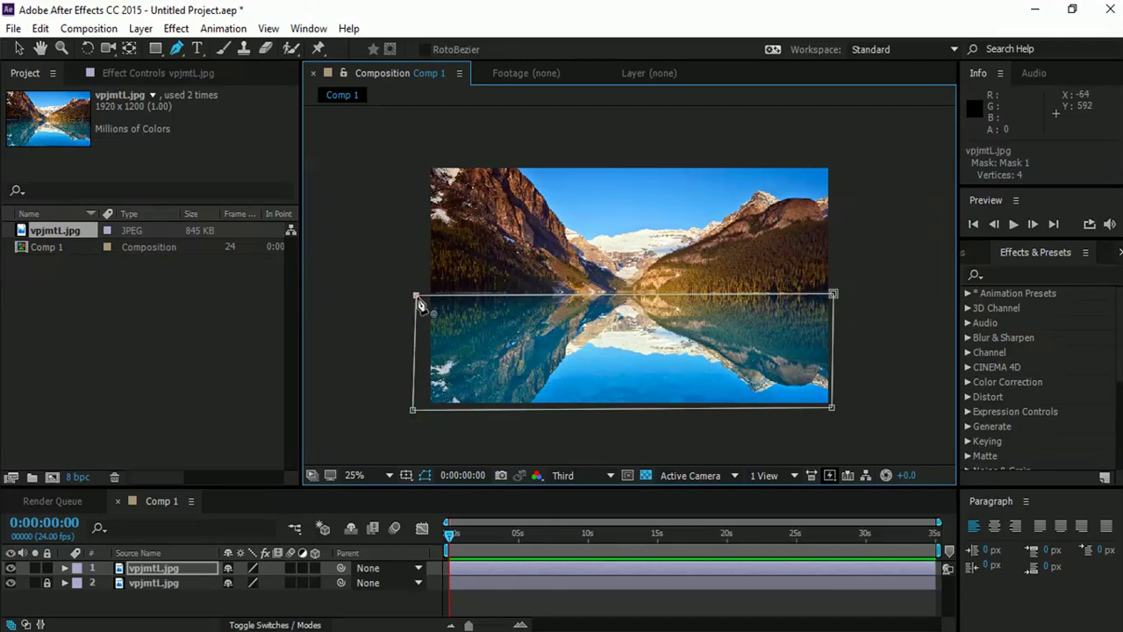
Toggle the lower photo layer's visibility to check the mask's coverage.
left_click(13, 585)
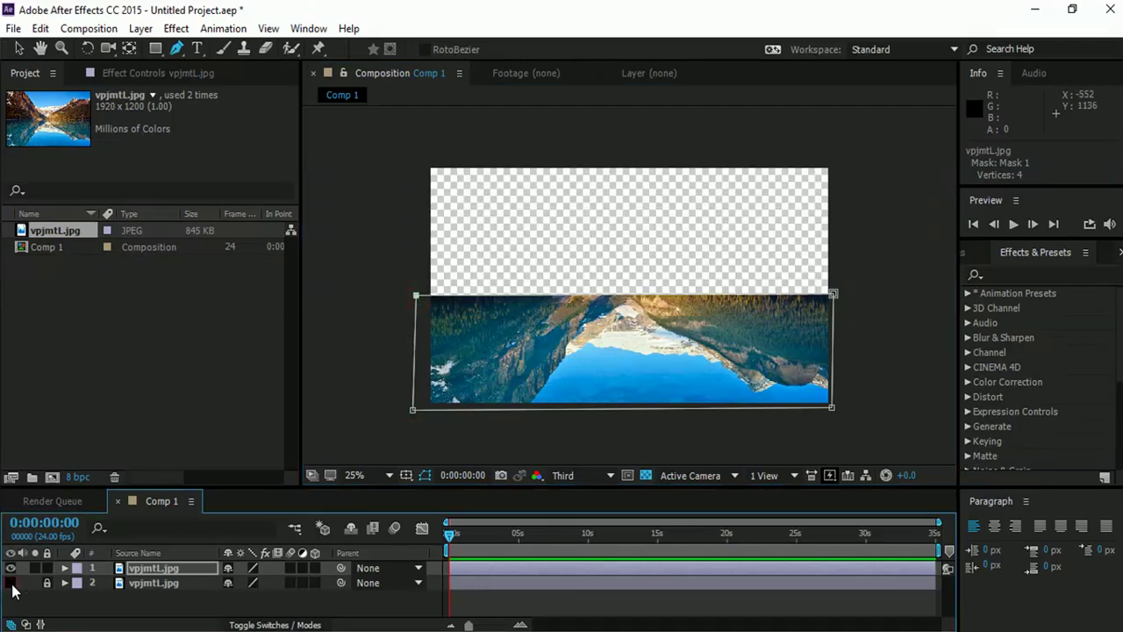
left_click(12, 584)
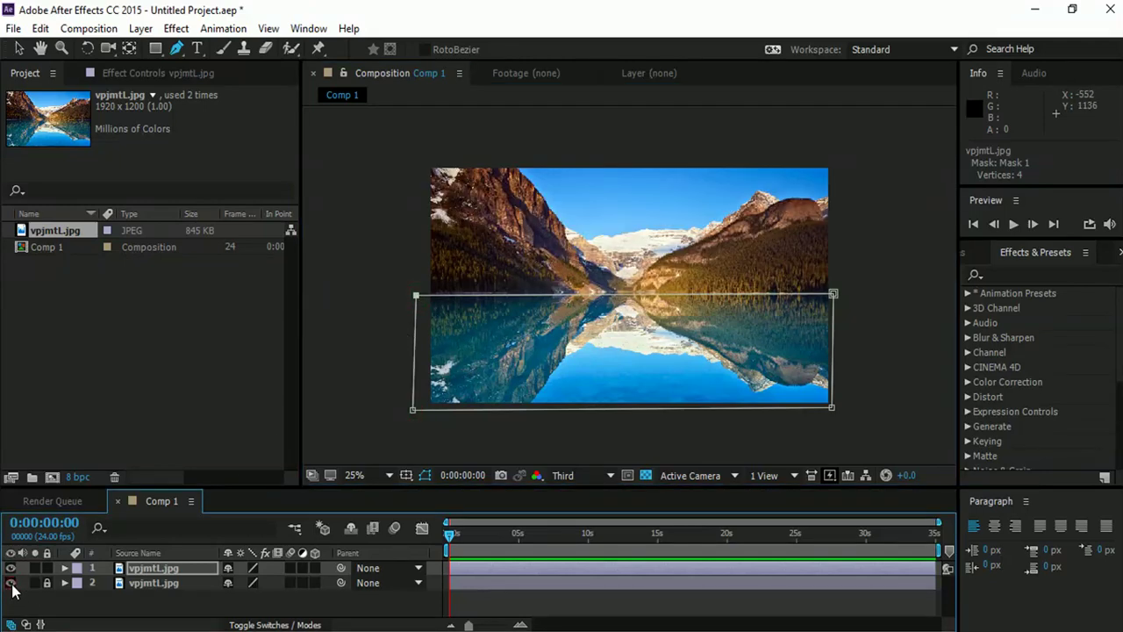
left_click(11, 584)
left_click(11, 584)
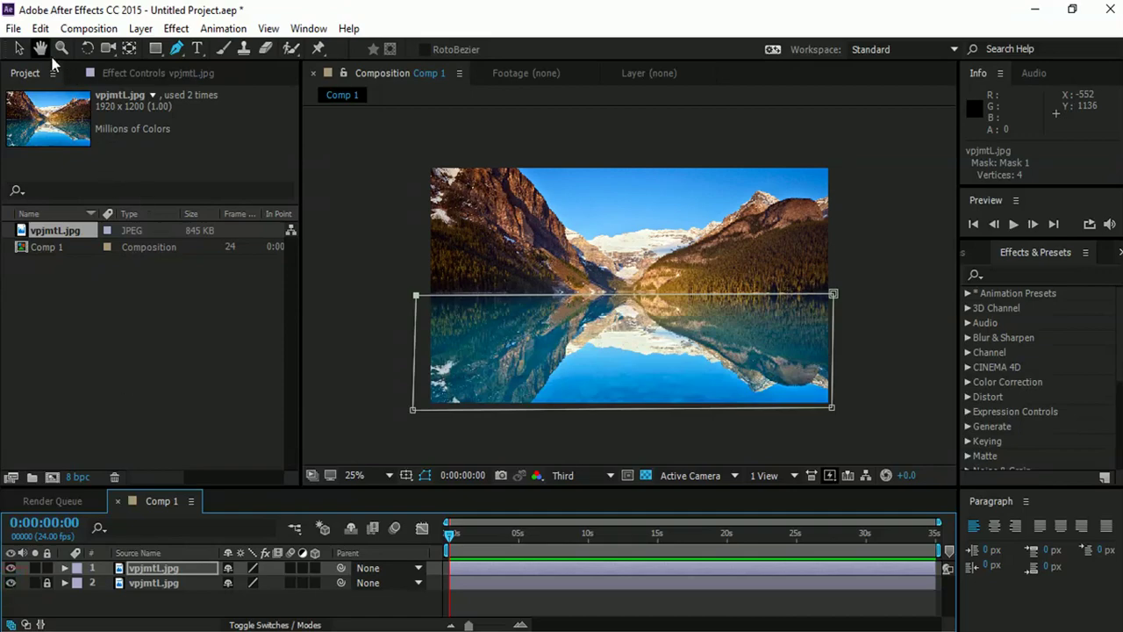
left_click(19, 48)
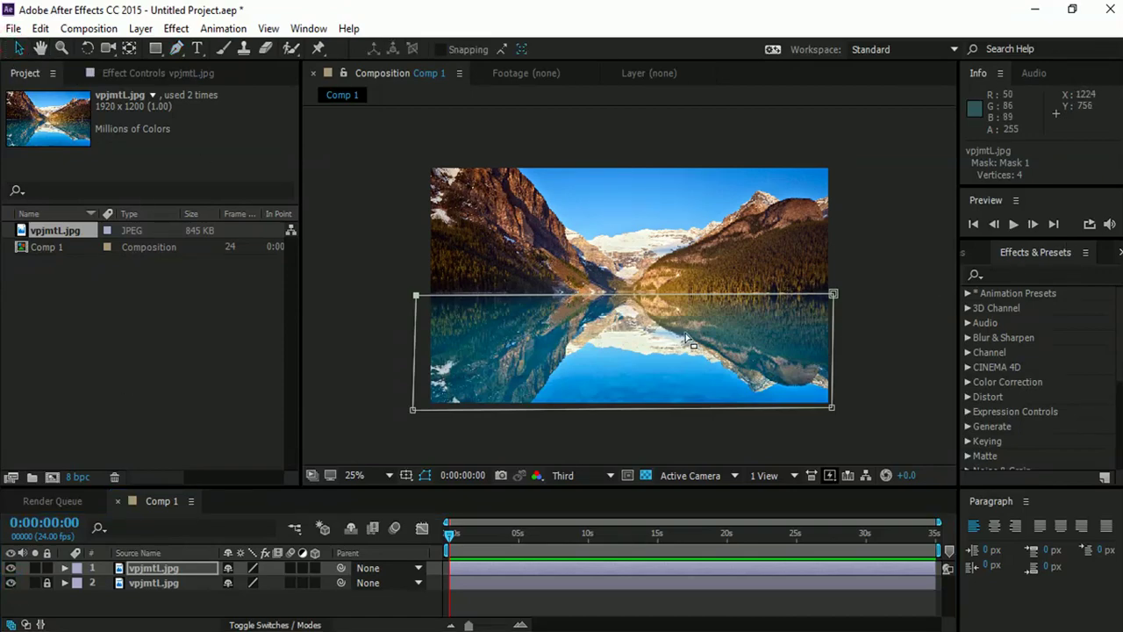
left_click(1000, 275)
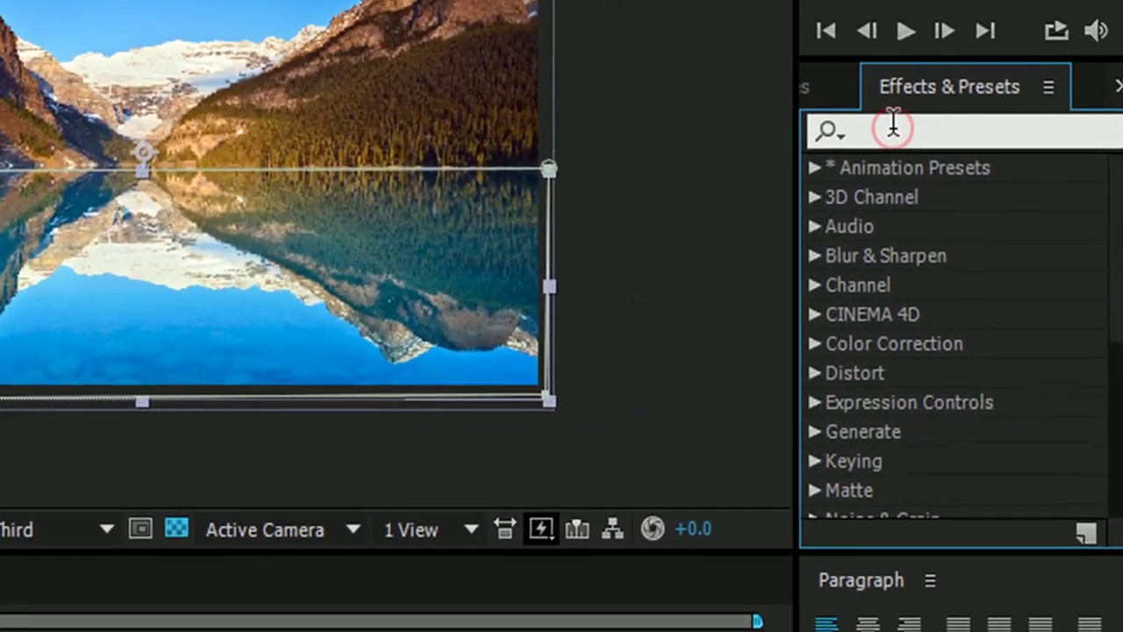
Find Wave Warp by searching 'wave', apply it to the masked reflection layer, and preview.
type("wave")
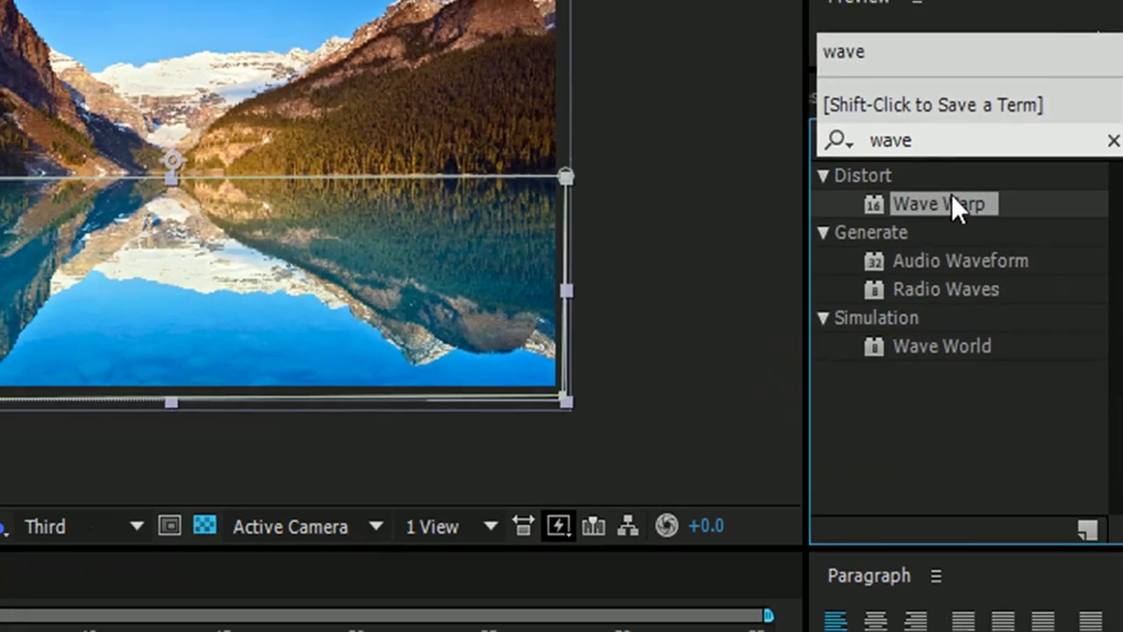
left_click_drag(951, 194, 667, 344)
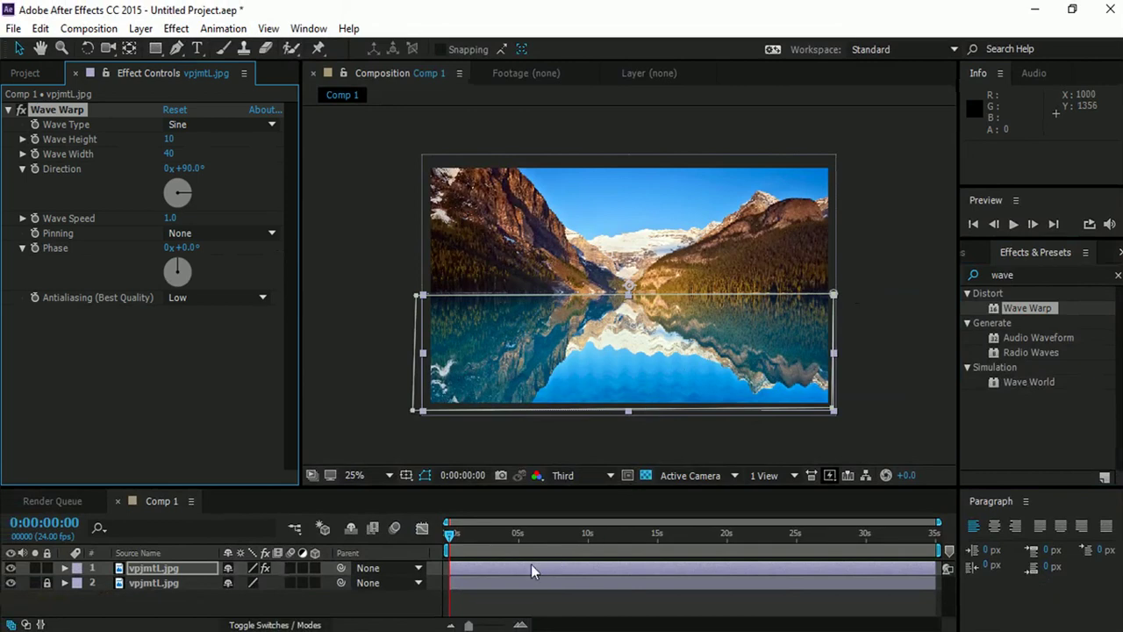
key("space")
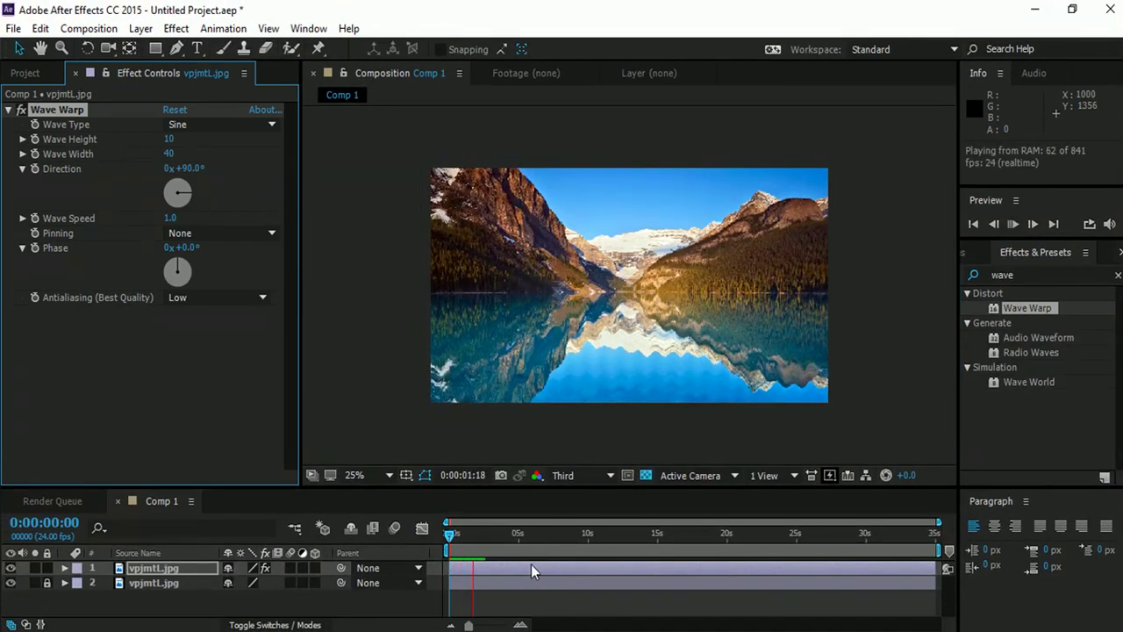
Stop playback and set Wave Warp to Smooth Noise with wave height 40 and width 60.
left_click(470, 543)
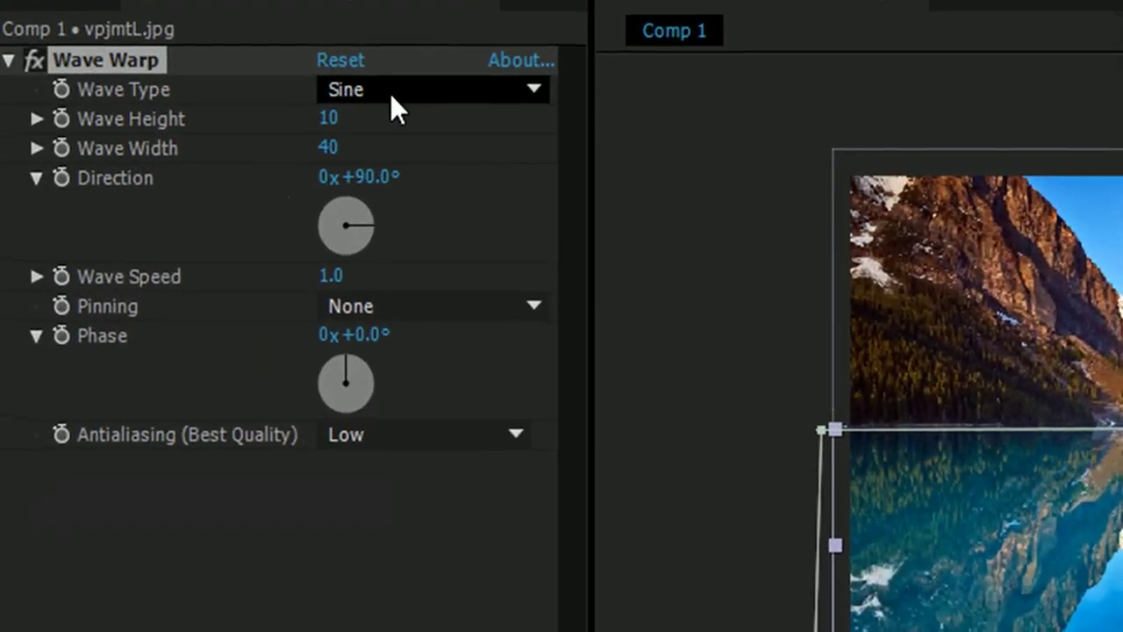
left_click(391, 91)
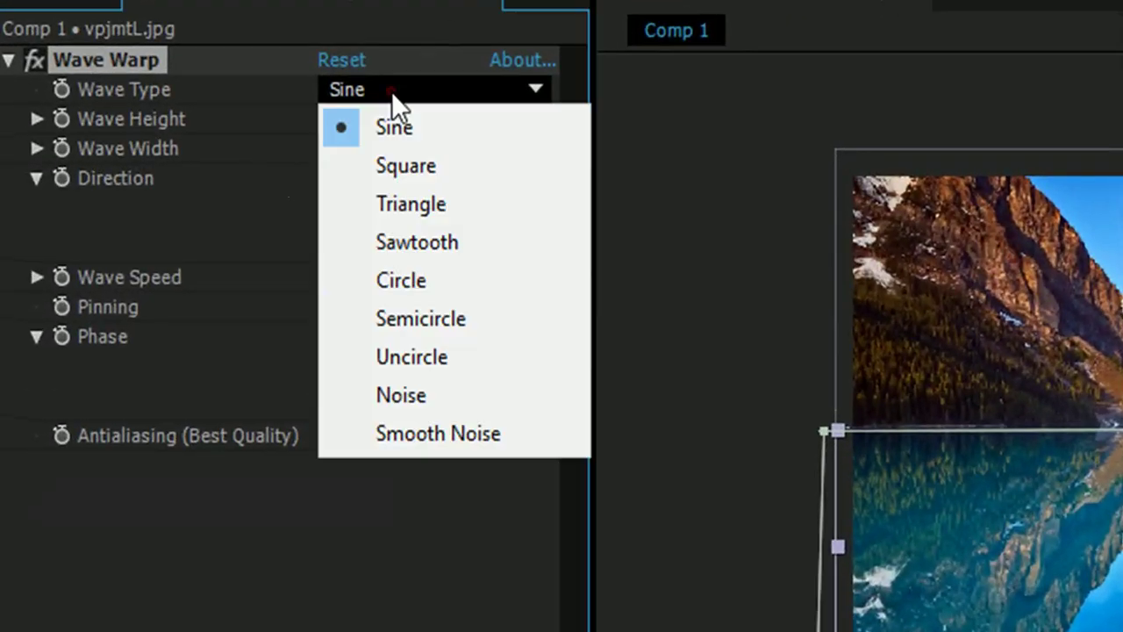
left_click(471, 444)
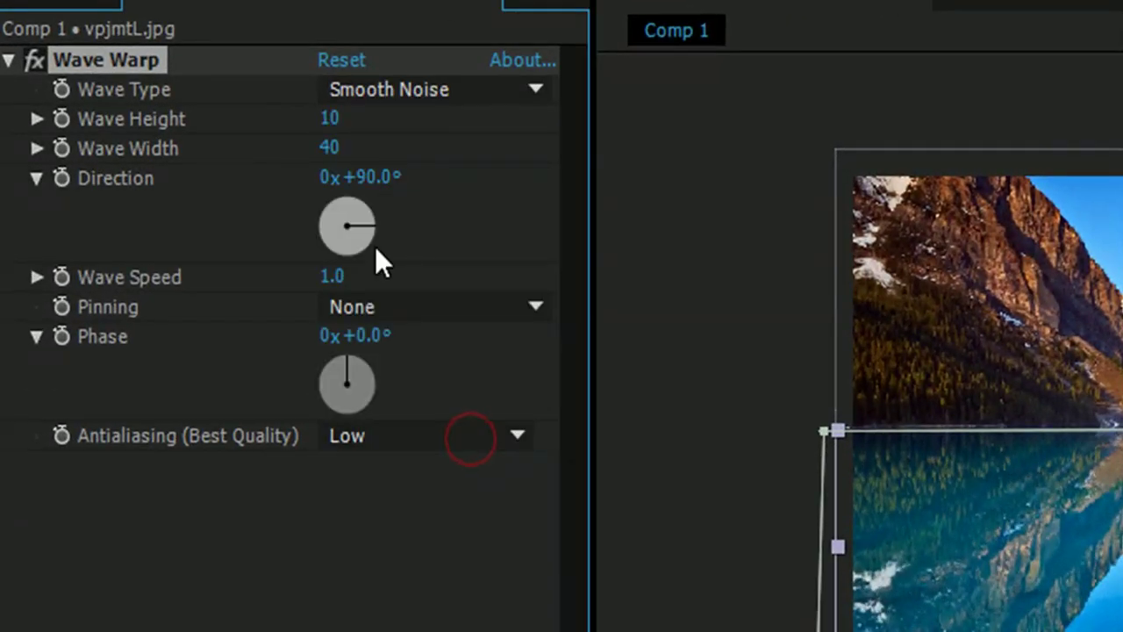
left_click(331, 119)
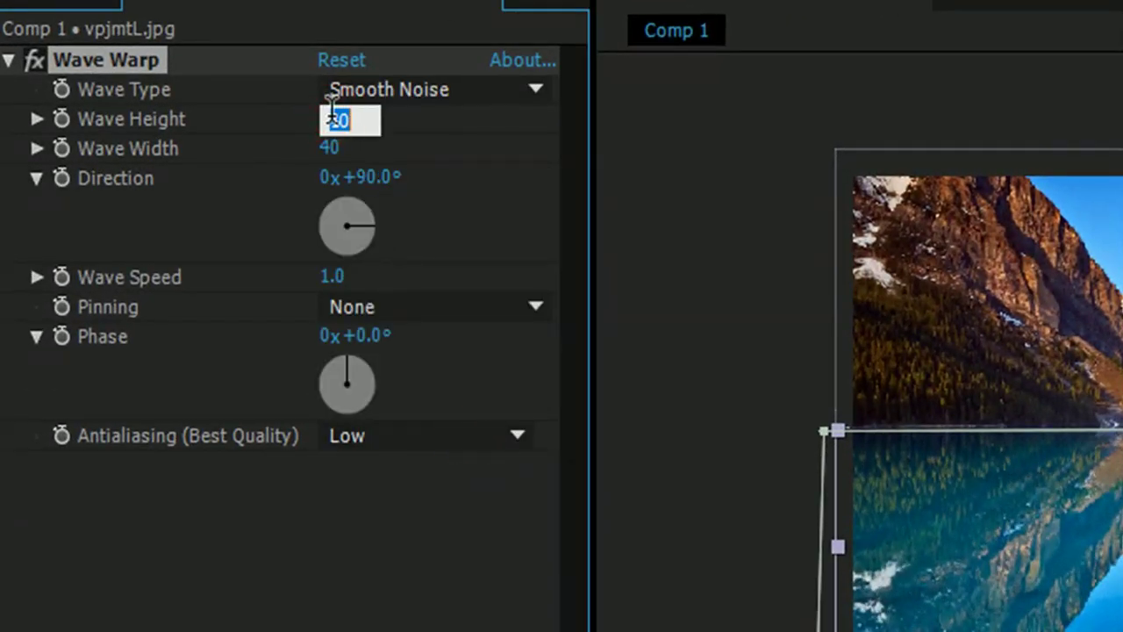
type("40")
left_click(326, 149)
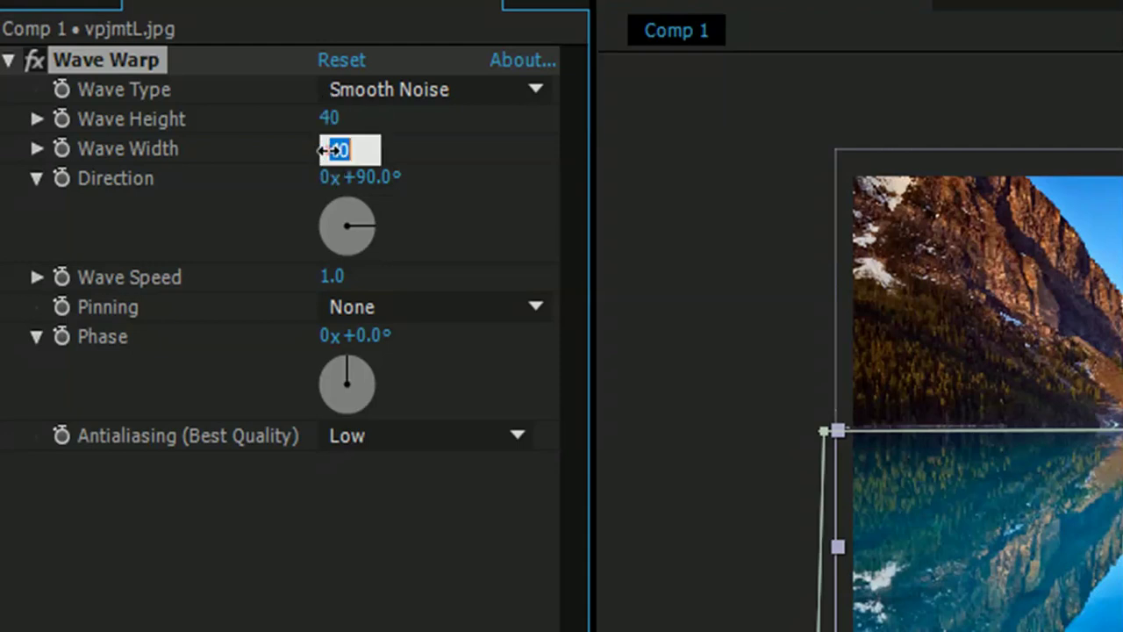
type("5")
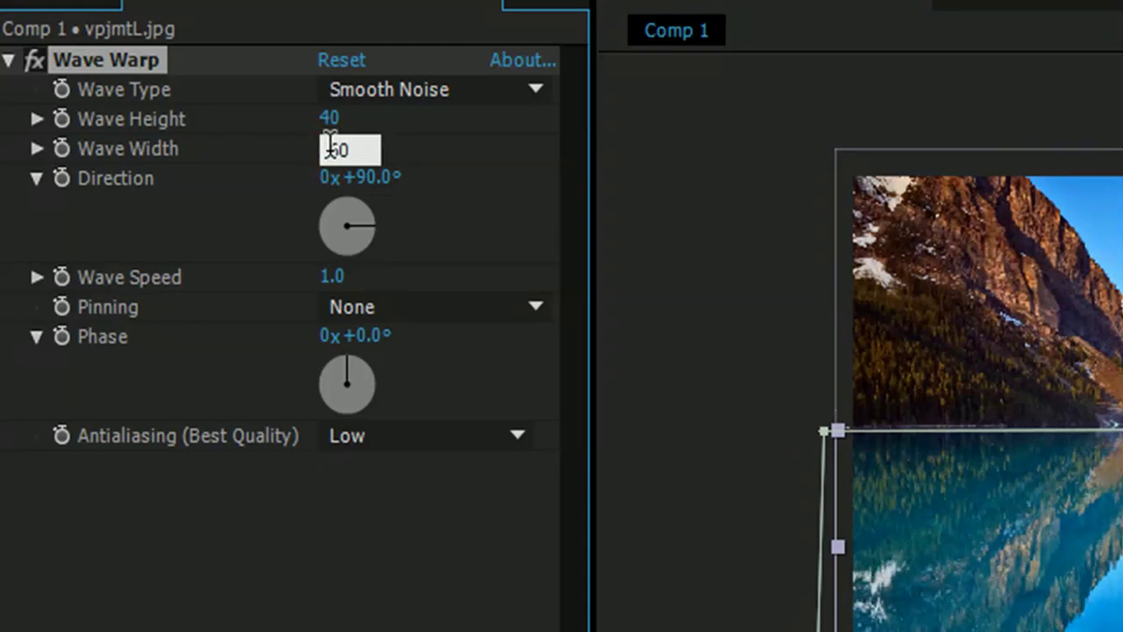
key("Return")
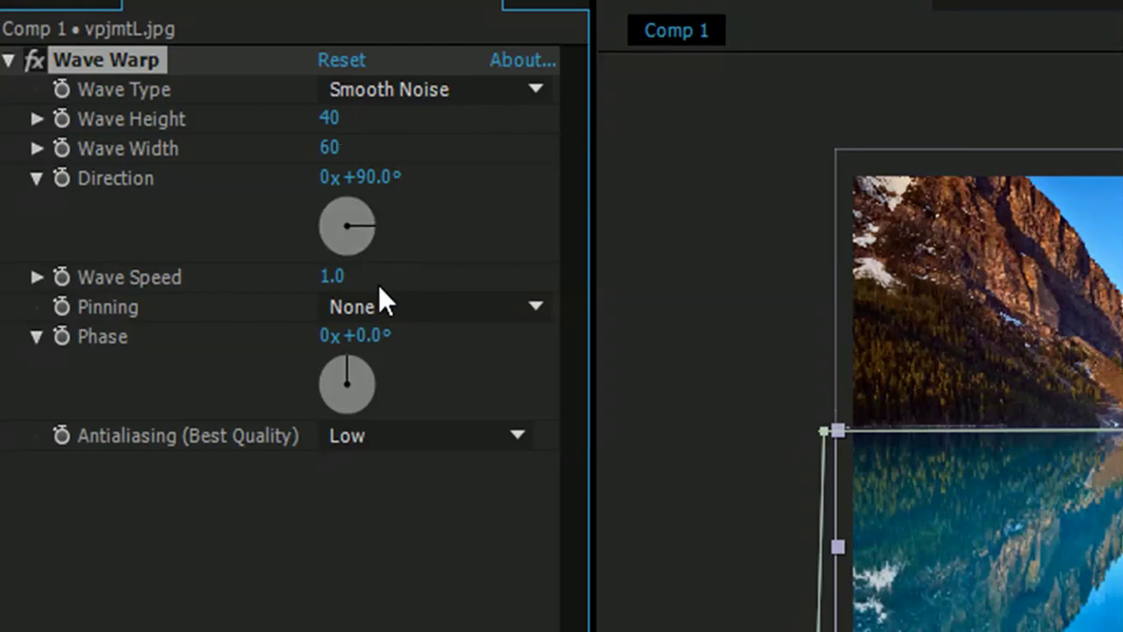
Set wave direction to 180°, wave speed to 0.3 and antialiasing to High.
left_click(374, 181)
type("180")
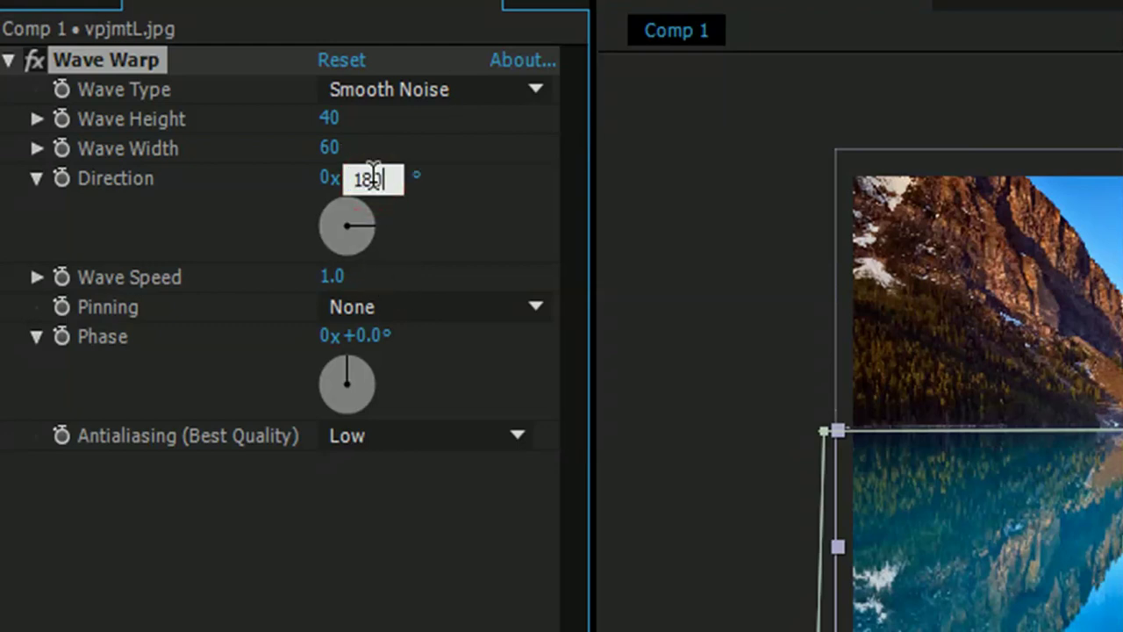
key("Return")
left_click(332, 277)
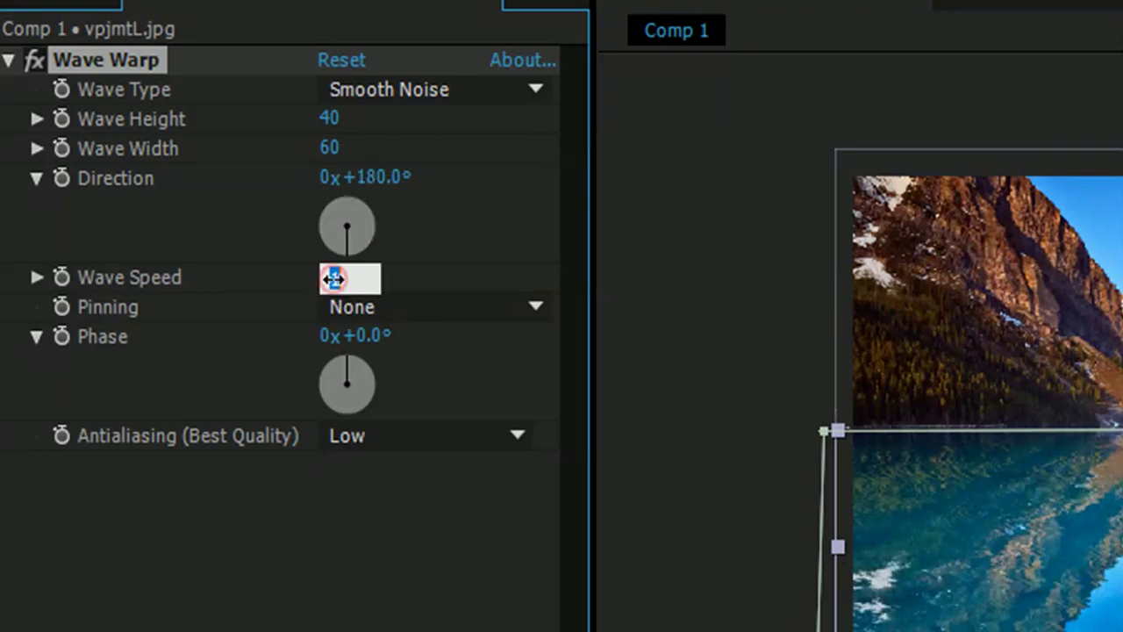
type("3")
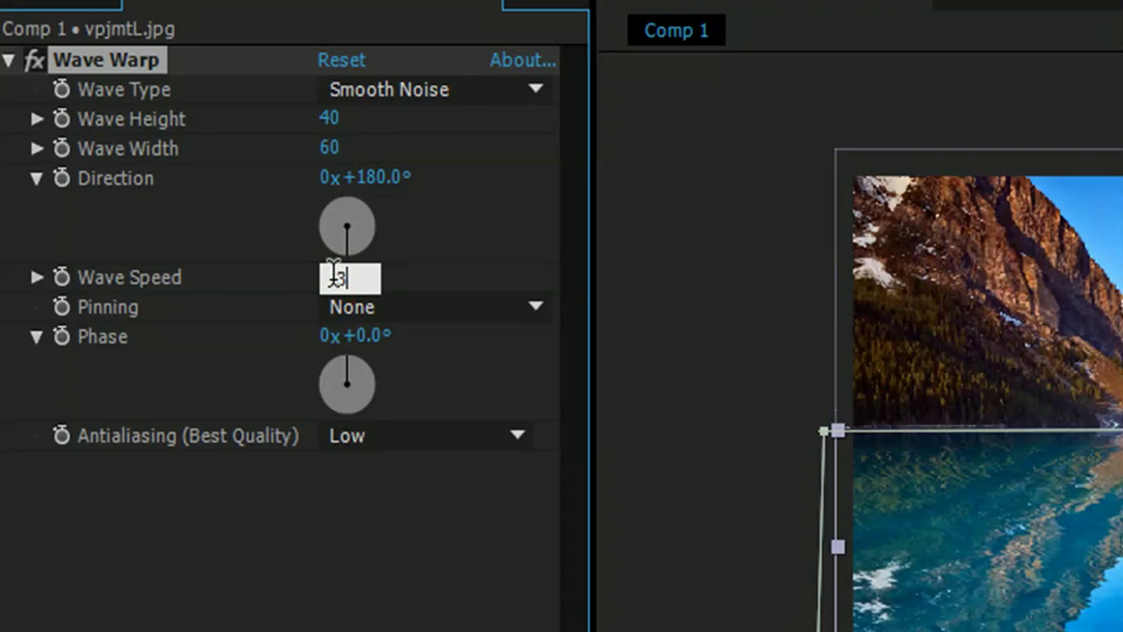
key("Return")
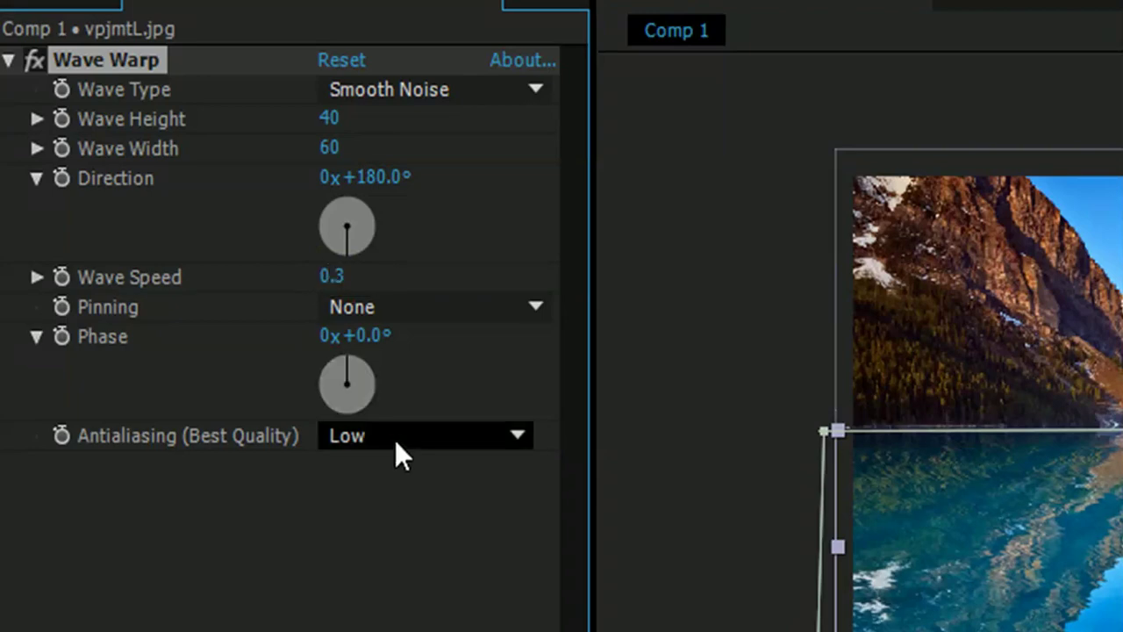
left_click(394, 439)
left_click(413, 549)
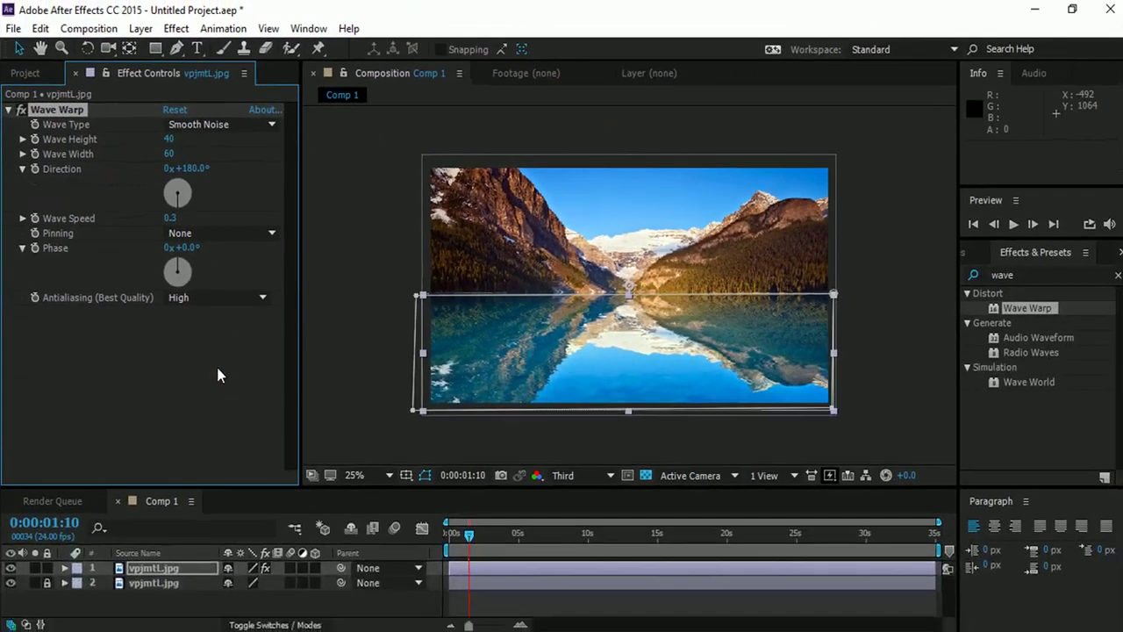
left_click(453, 537)
key("space")
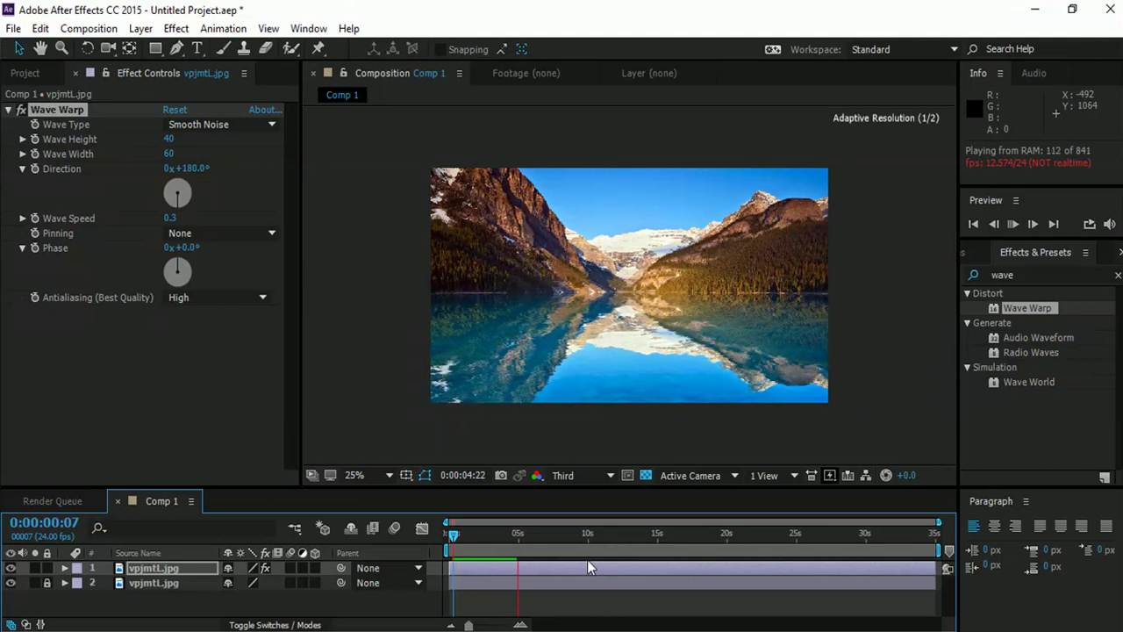
left_click(453, 542)
key("space")
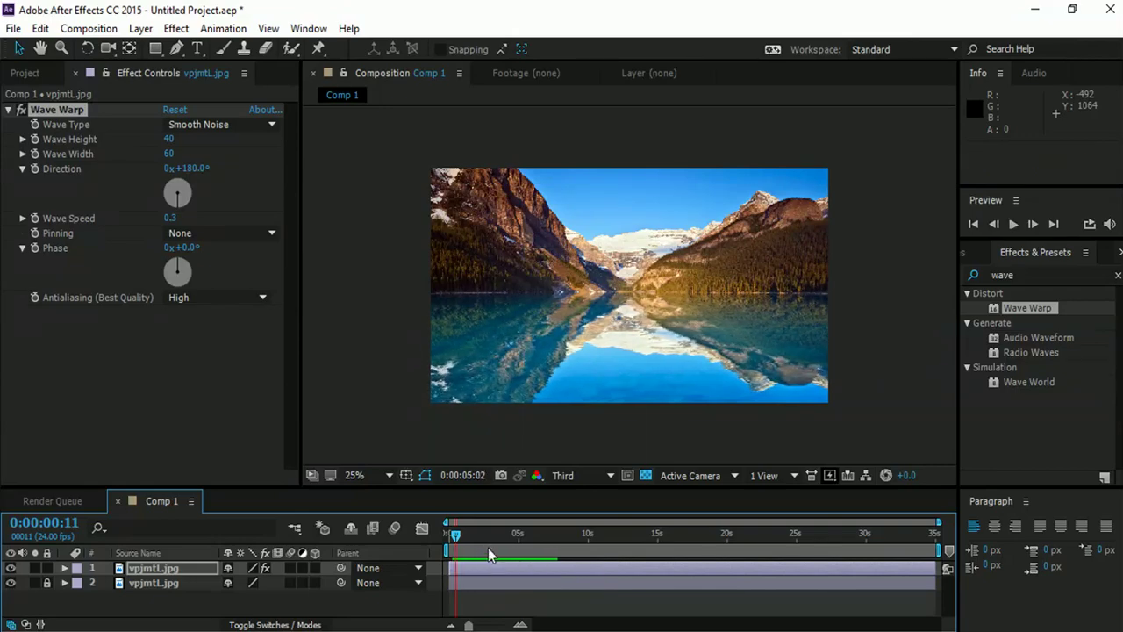
left_click(488, 548)
Set Wave Warp Pinning to Center and replay the reflection from the start, stopping at 0:00:01:23.
left_click(201, 233)
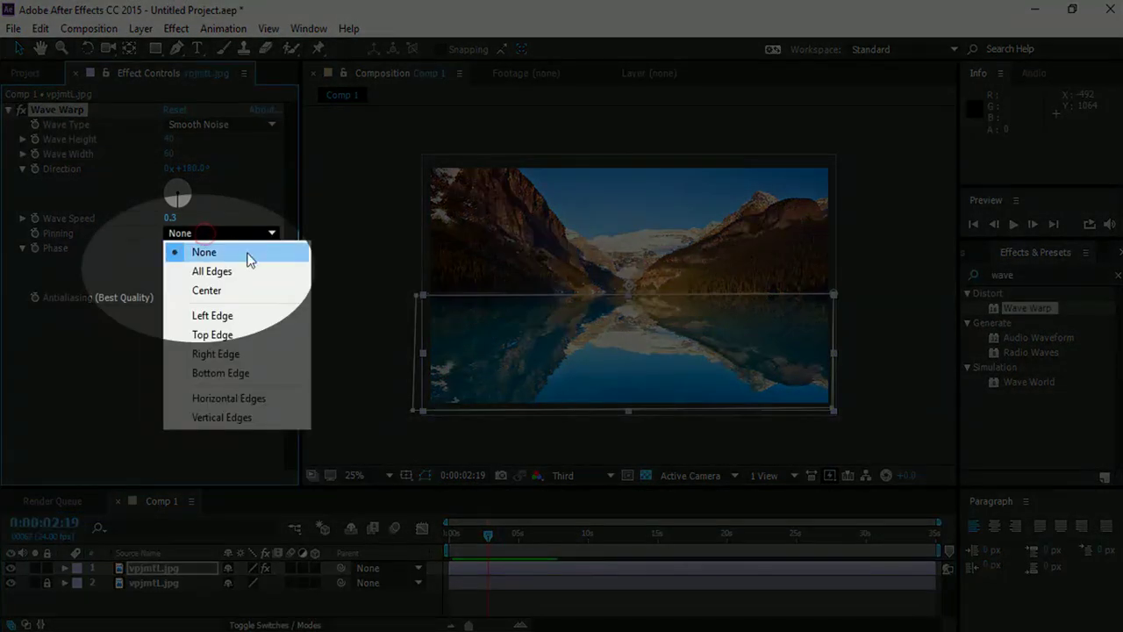
left_click(241, 282)
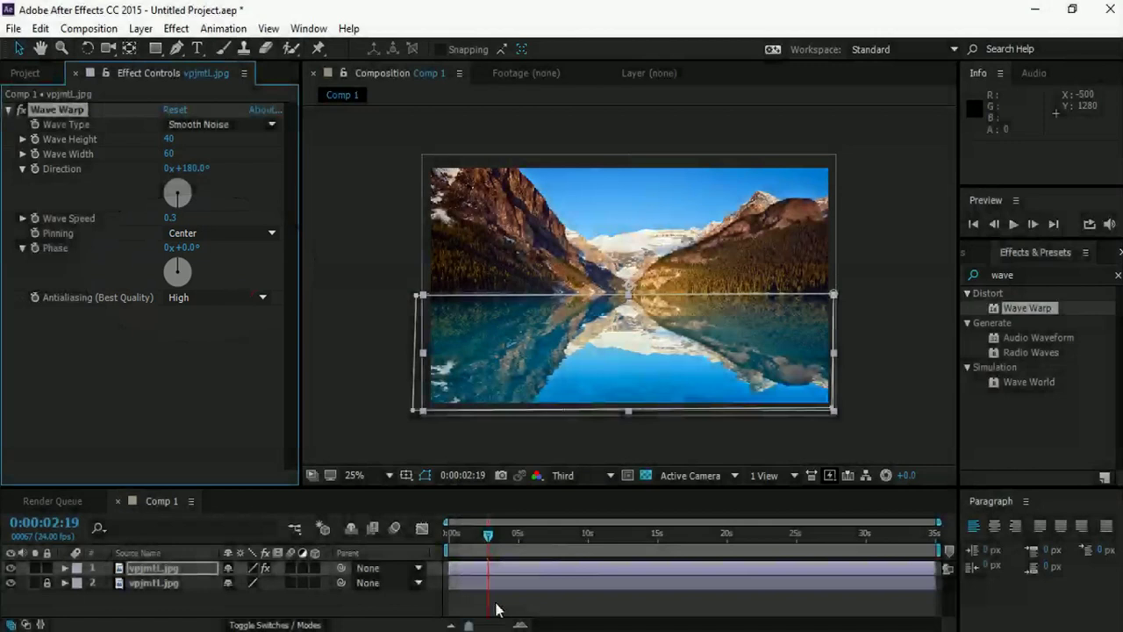
left_click(451, 536)
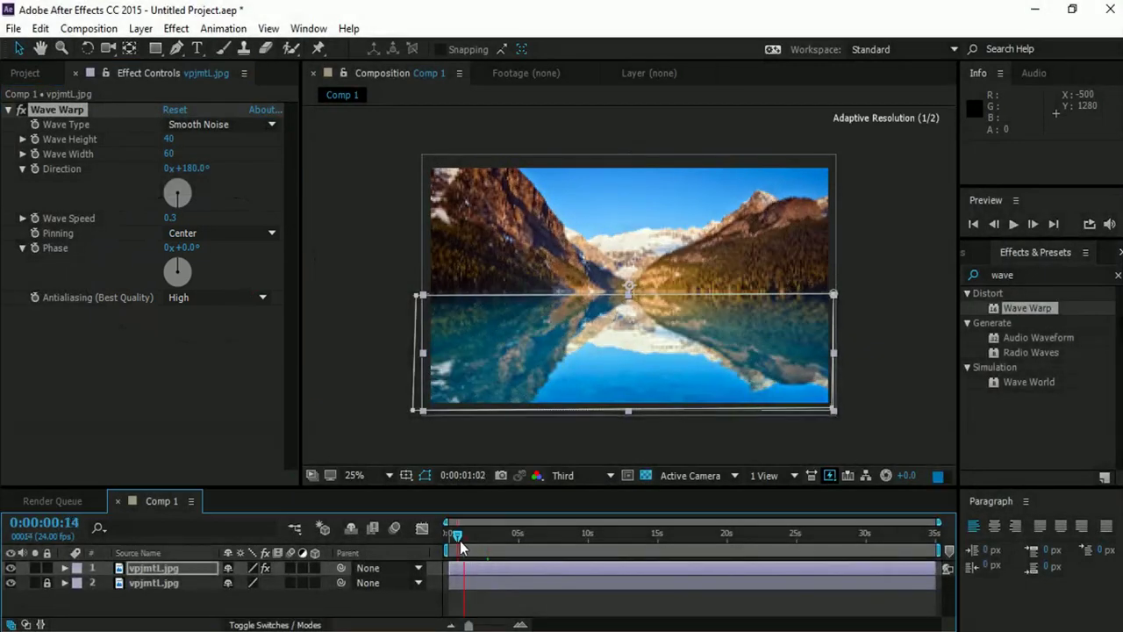
key("space")
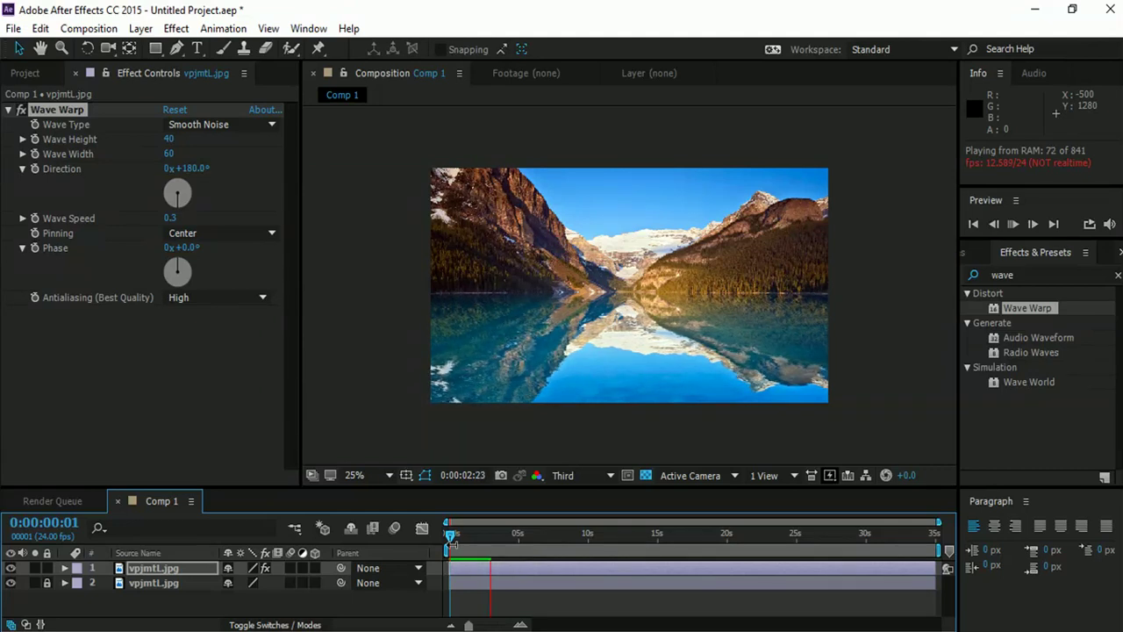
left_click(453, 550)
key("space")
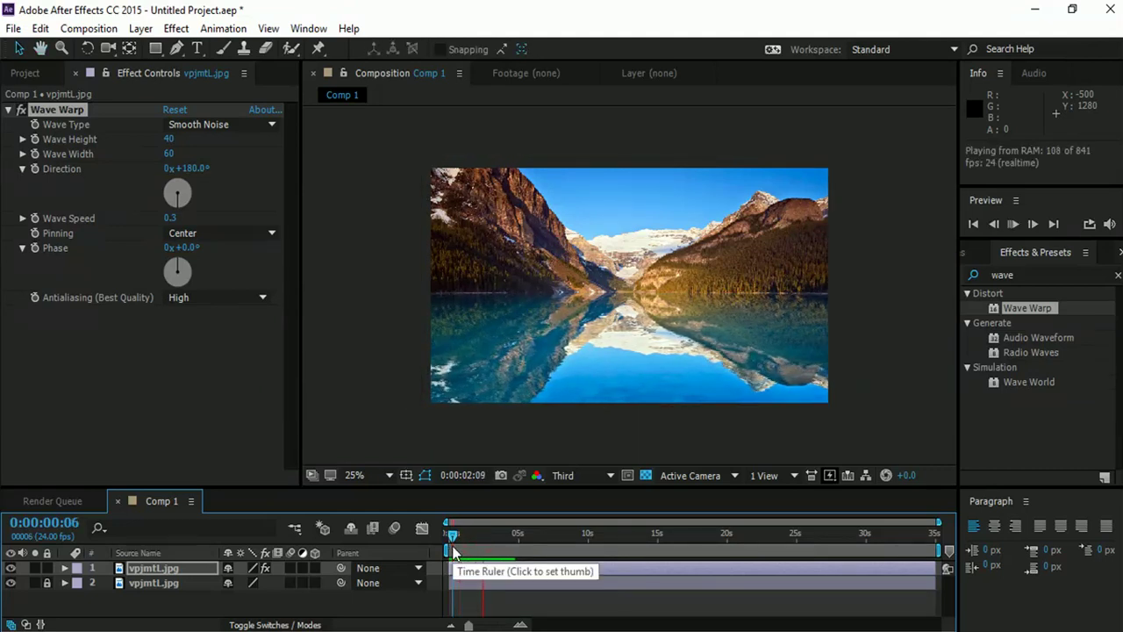
left_click(476, 545)
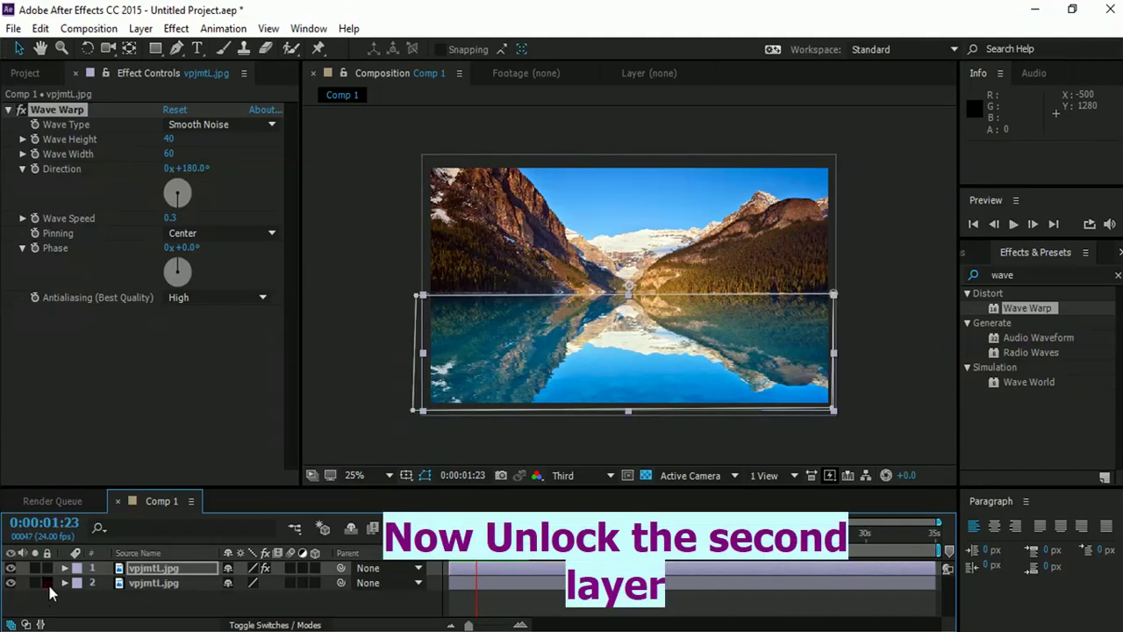
Unlock the lower layer and pre-compose both photo layers into Pre-comp 1.
left_click(48, 583)
left_click(152, 581)
left_click(149, 569, "shift")
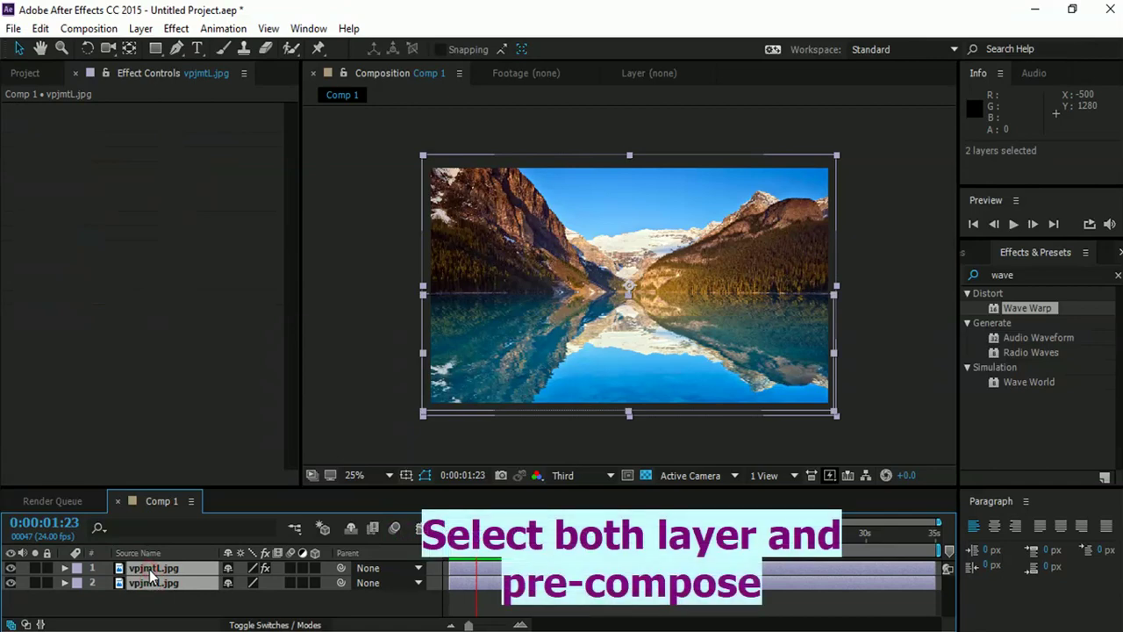
right_click(149, 569)
left_click(201, 475)
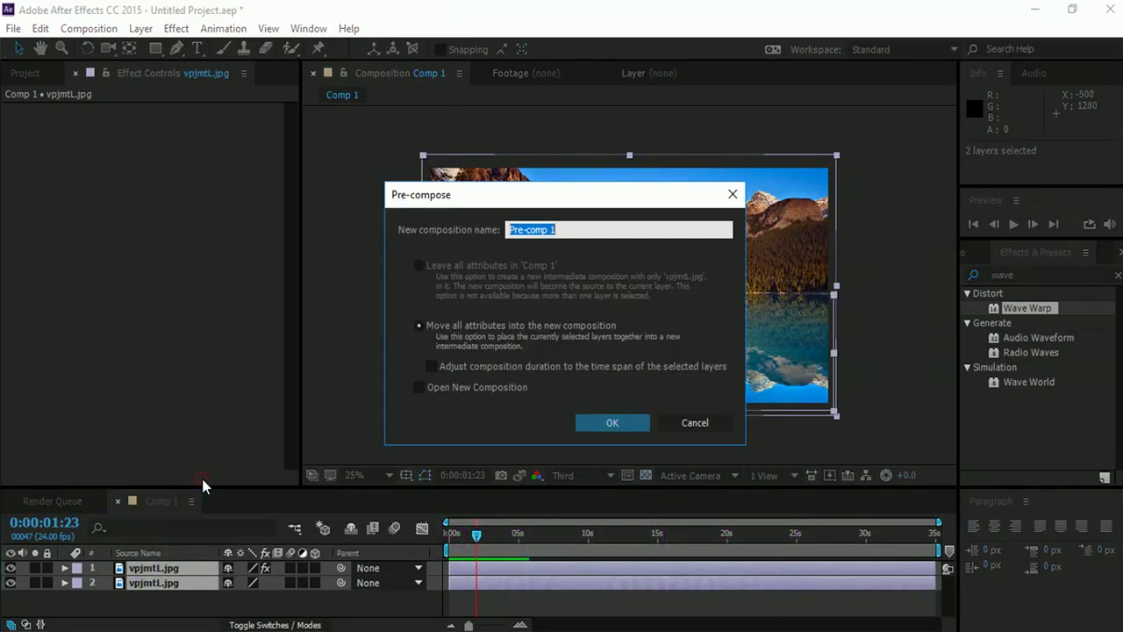
left_click(594, 426)
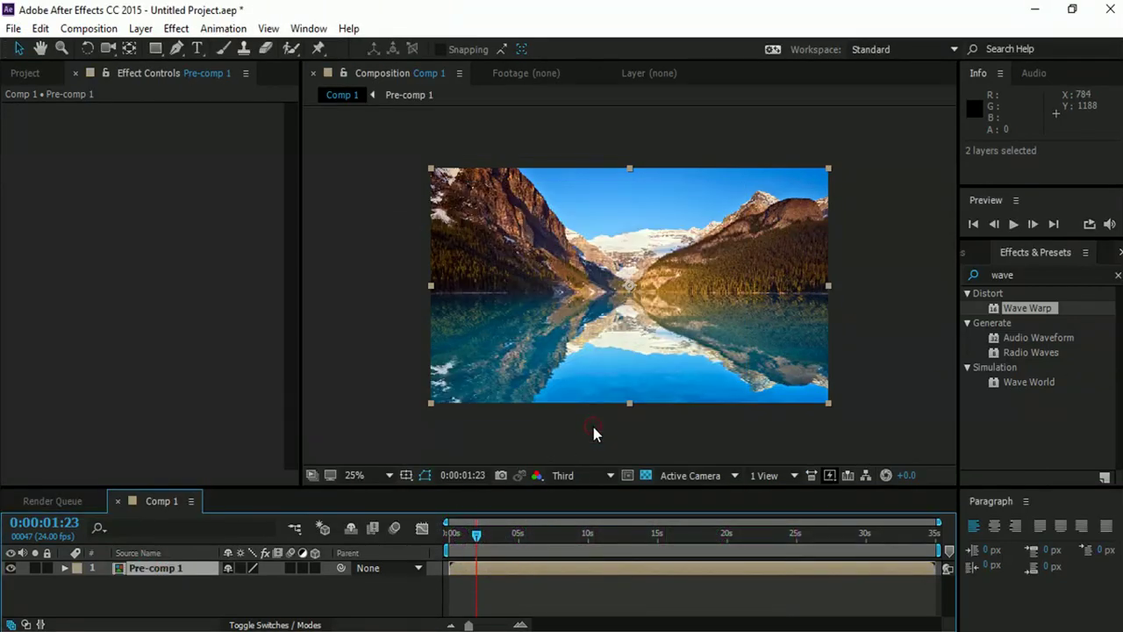
left_click(147, 568)
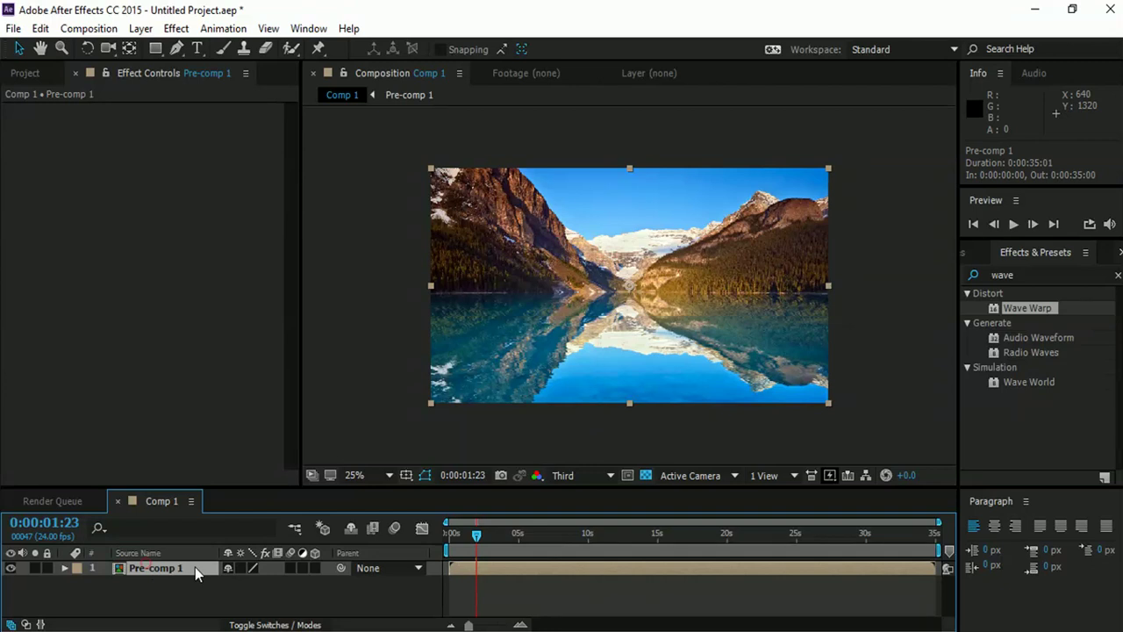
Keyframe Pre-comp 1's Scale from 100% at the start to about 174% at 0:00:35:00.
key("Home")
left_click(66, 568)
left_click(78, 584)
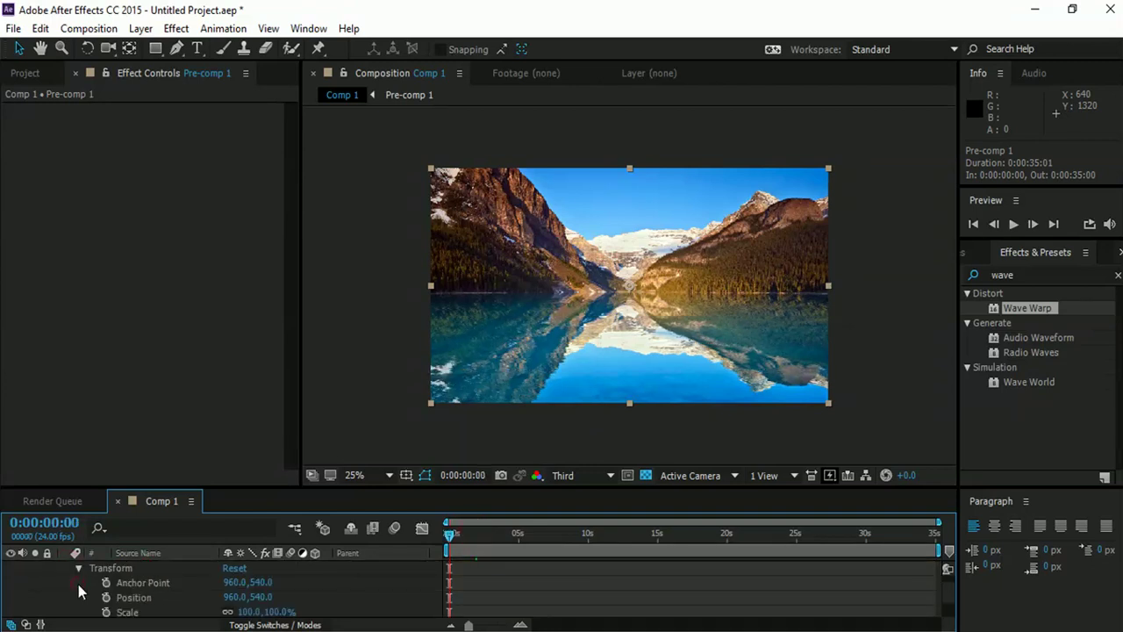
left_click(106, 611)
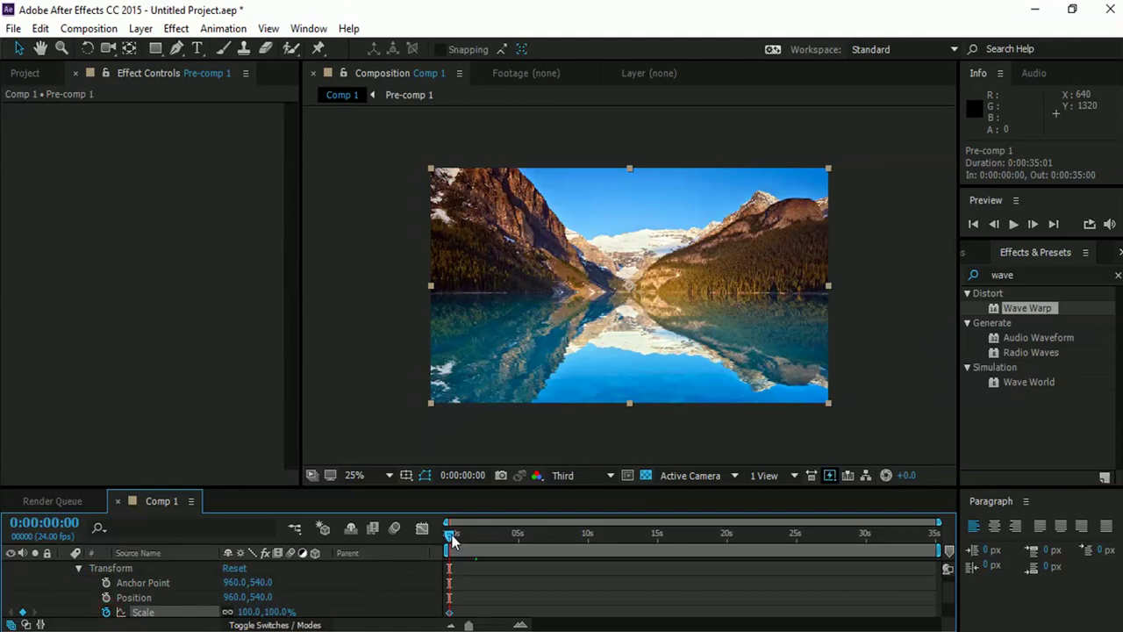
left_click_drag(452, 539, 938, 537)
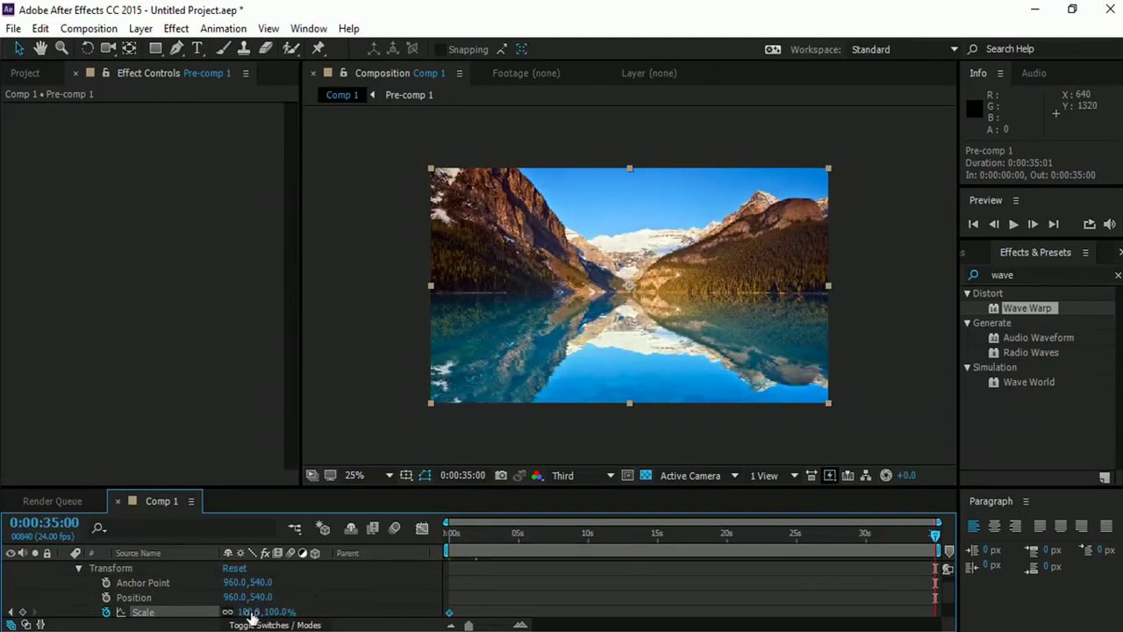
mouse_move(251, 612)
left_mouse_down()
mouse_move(333, 611)
mouse_move(311, 614)
left_mouse_up()
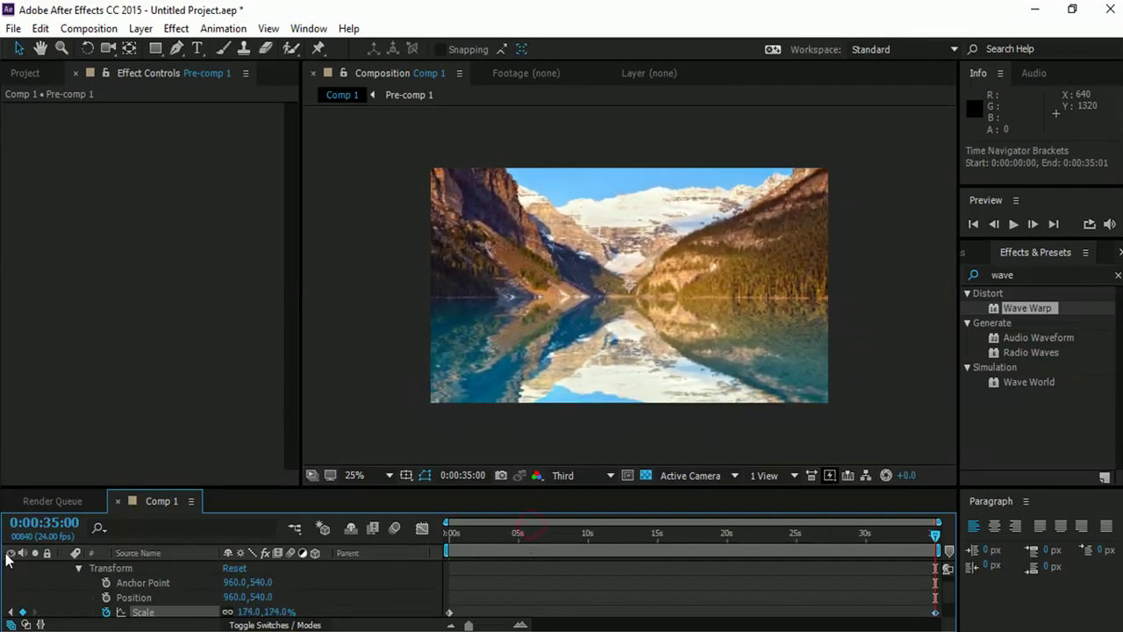
scroll(7, 561, "up", 1)
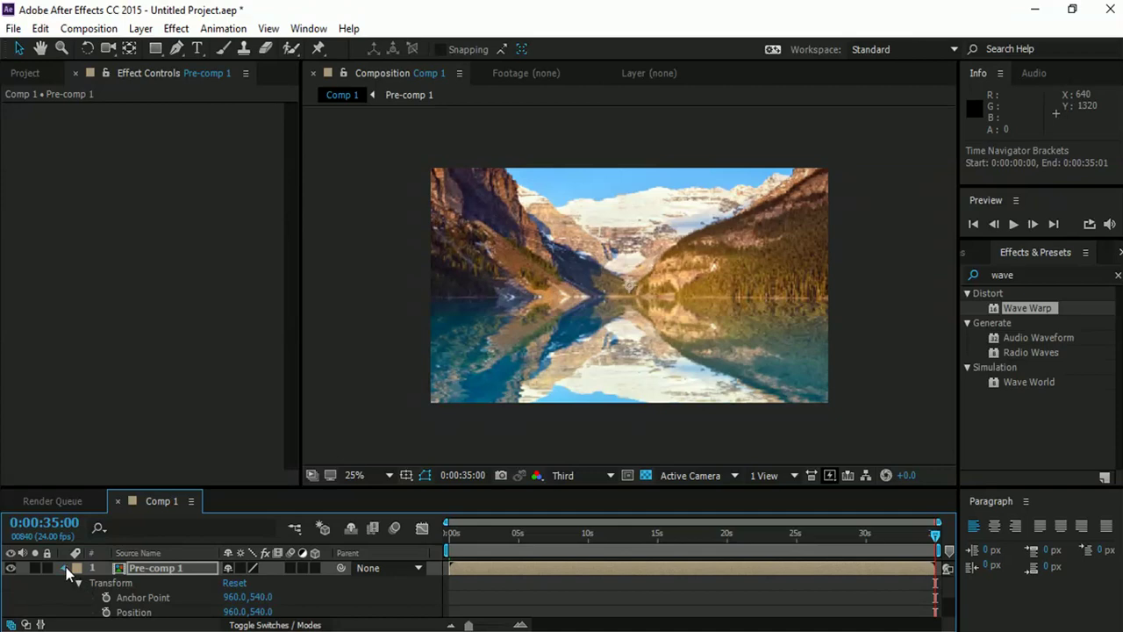
left_click(65, 568)
left_click(442, 542)
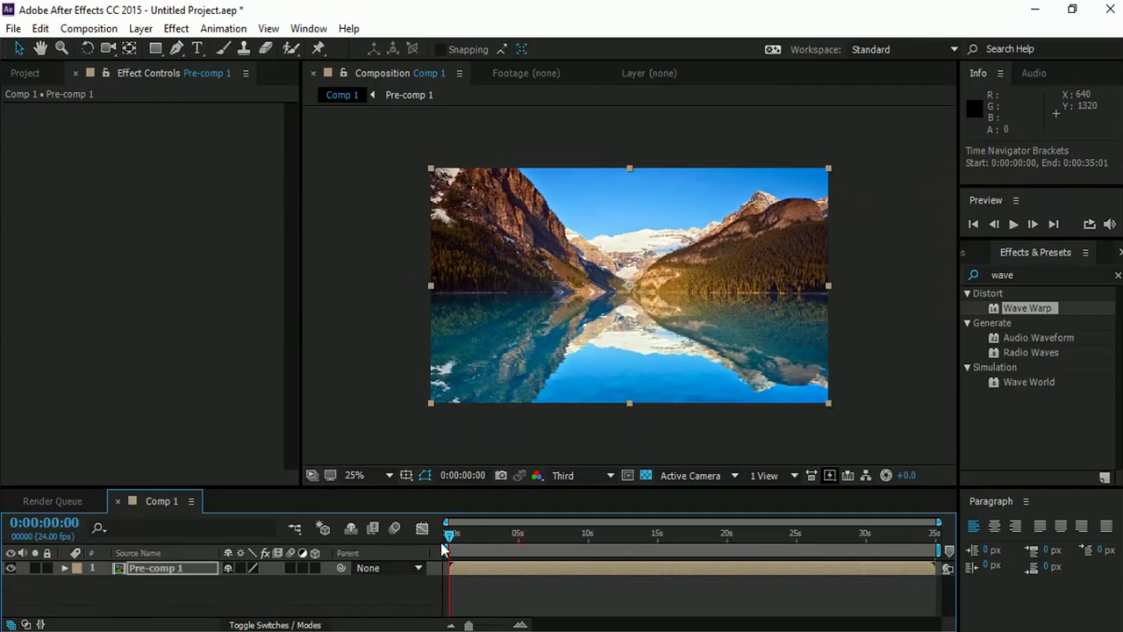
key("space")
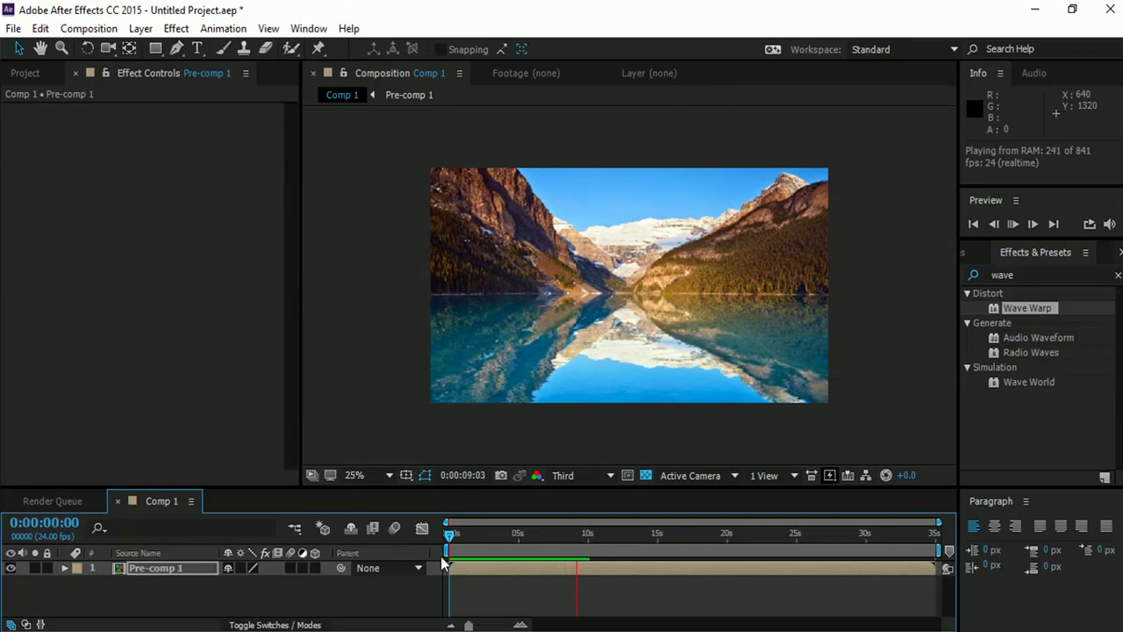
left_click(477, 545)
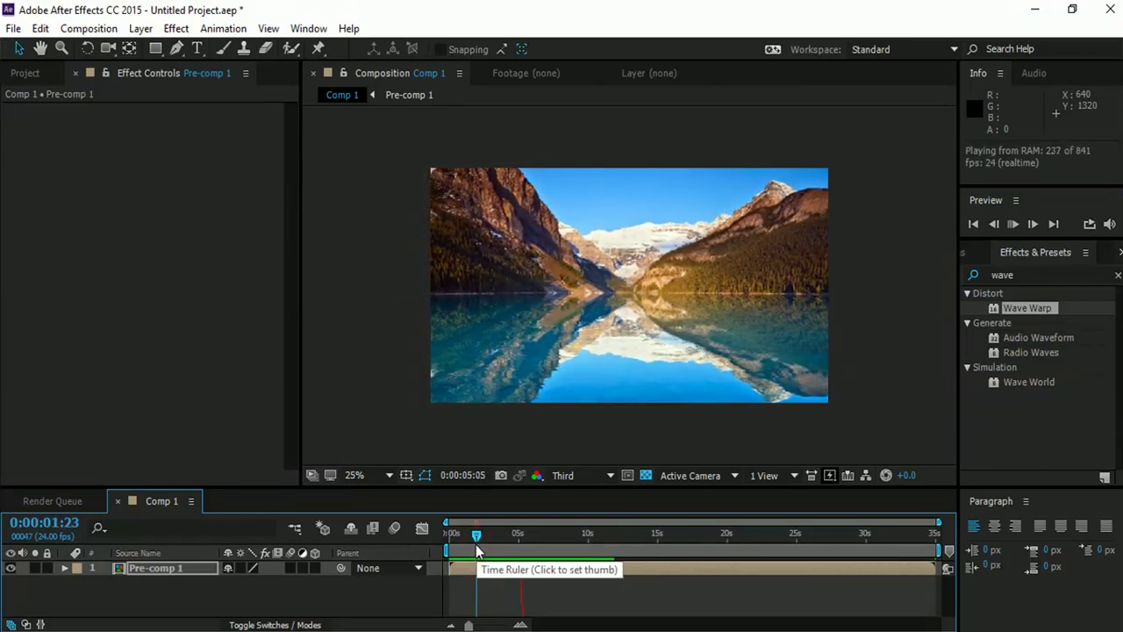
left_click(519, 544)
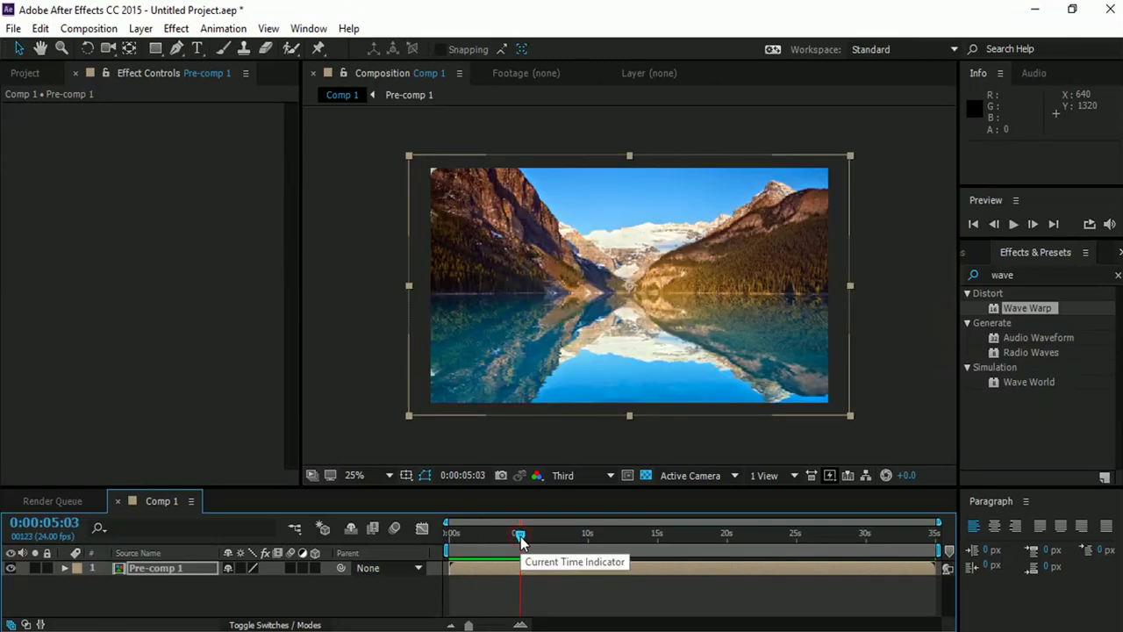